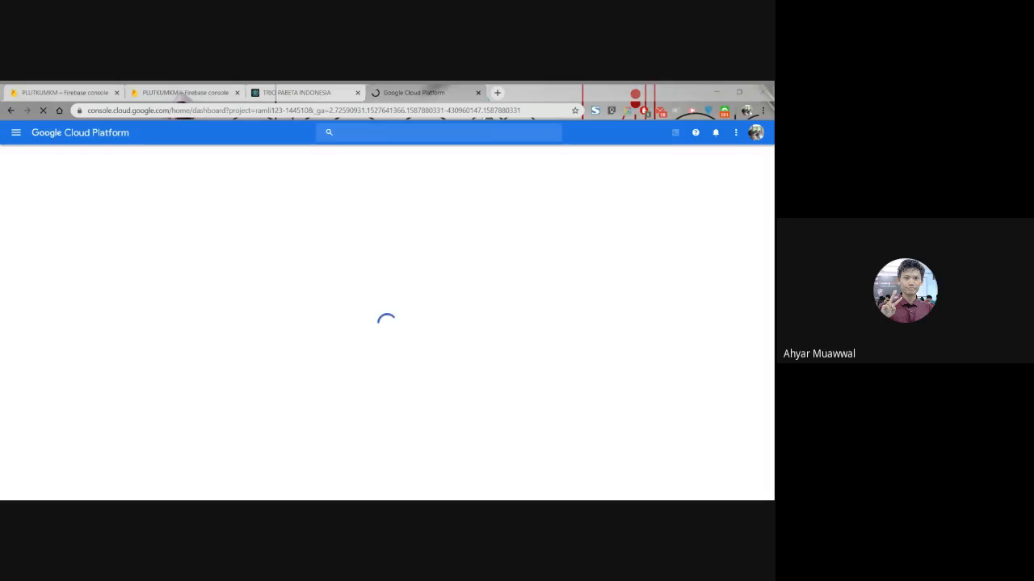
- Open the Datastore entities page of the current project
{"action": "left_click", "coordinate": [15, 134]}
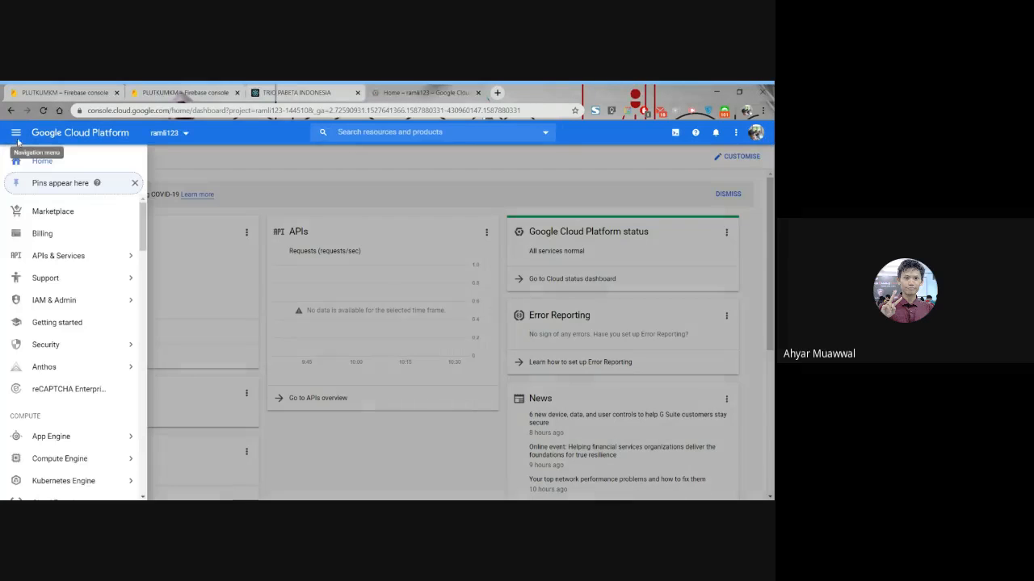
{"action": "scroll", "coordinate": [51, 275], "scroll_direction": "down", "scroll_amount": 4}
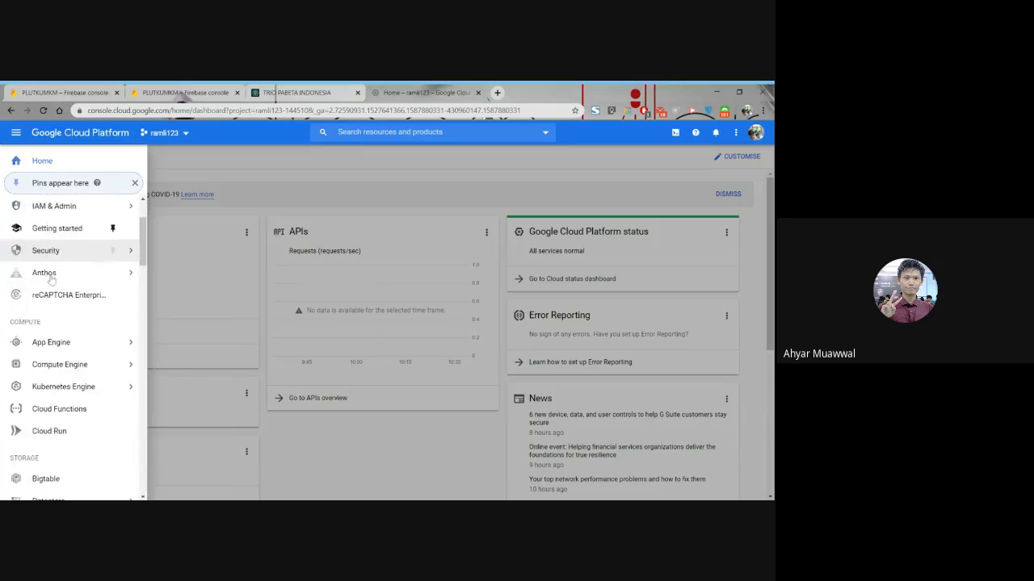
{"action": "left_click", "coordinate": [53, 305]}
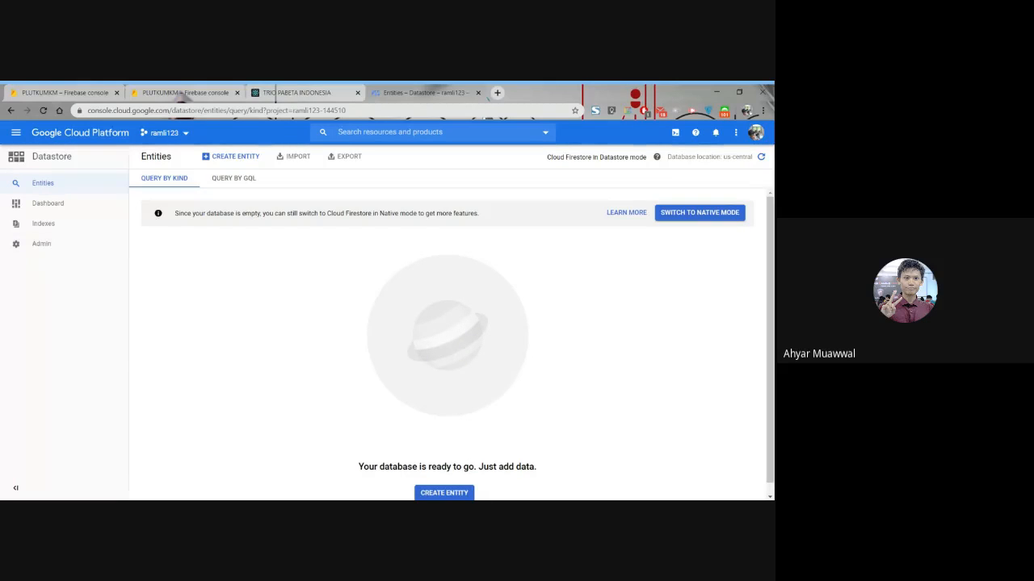
- Check the database location shown for the Datastore database
{"action": "key", "text": "alt+Tab"}
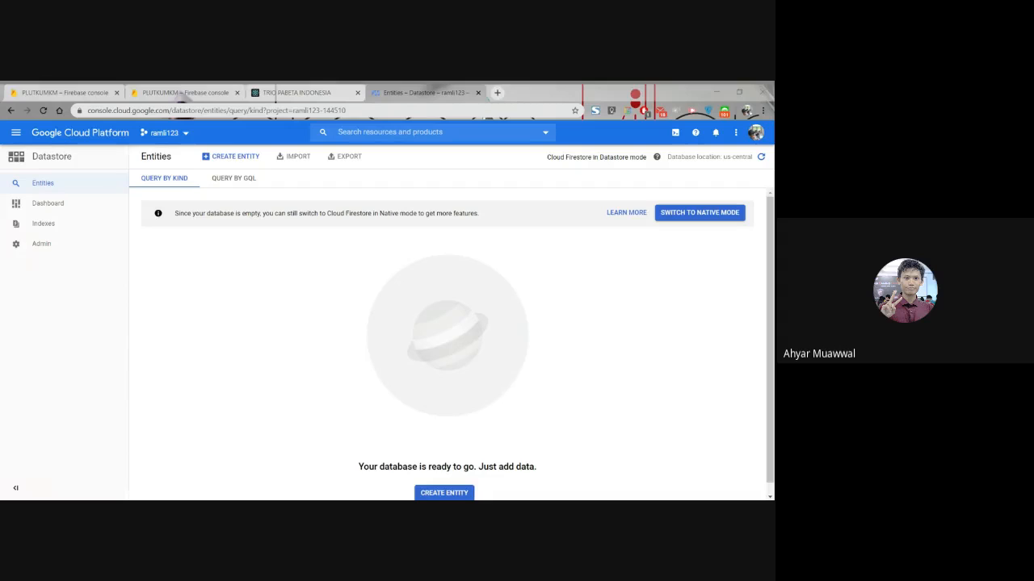
{"action": "key", "text": "alt+Tab"}
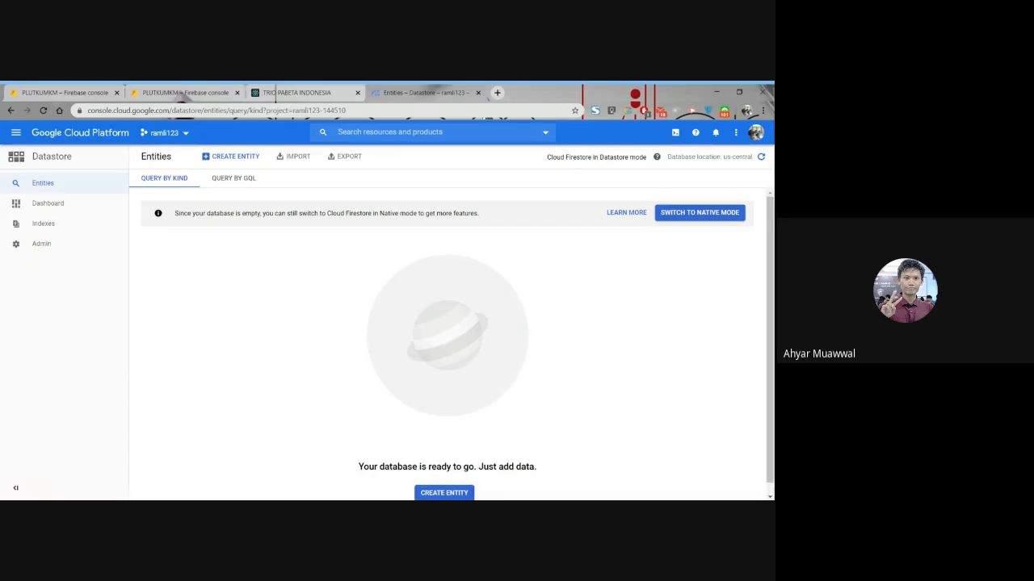
{"action": "left_click_drag", "start_coordinate": [666, 156], "coordinate": [754, 158]}
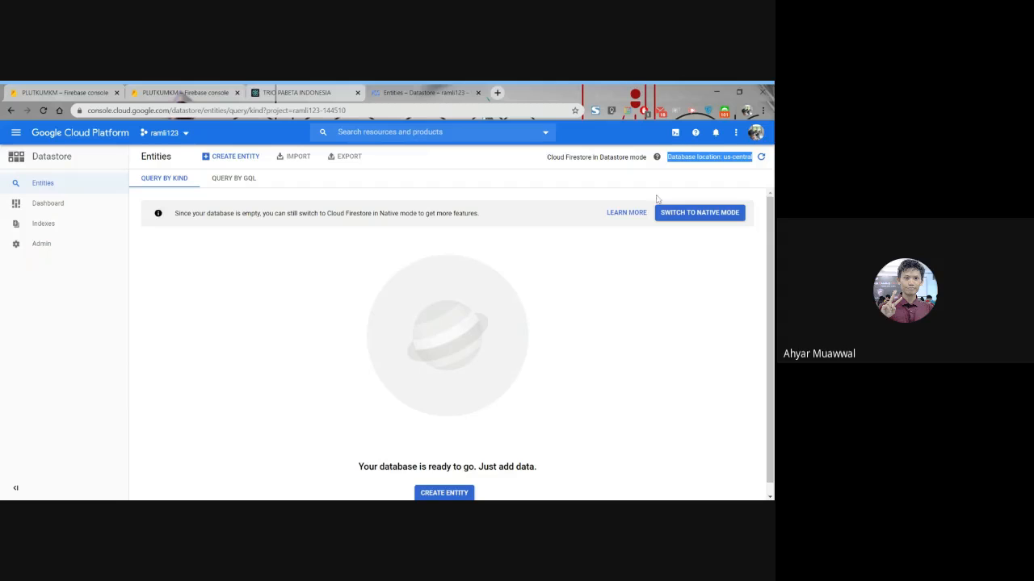
{"action": "left_click", "coordinate": [344, 293]}
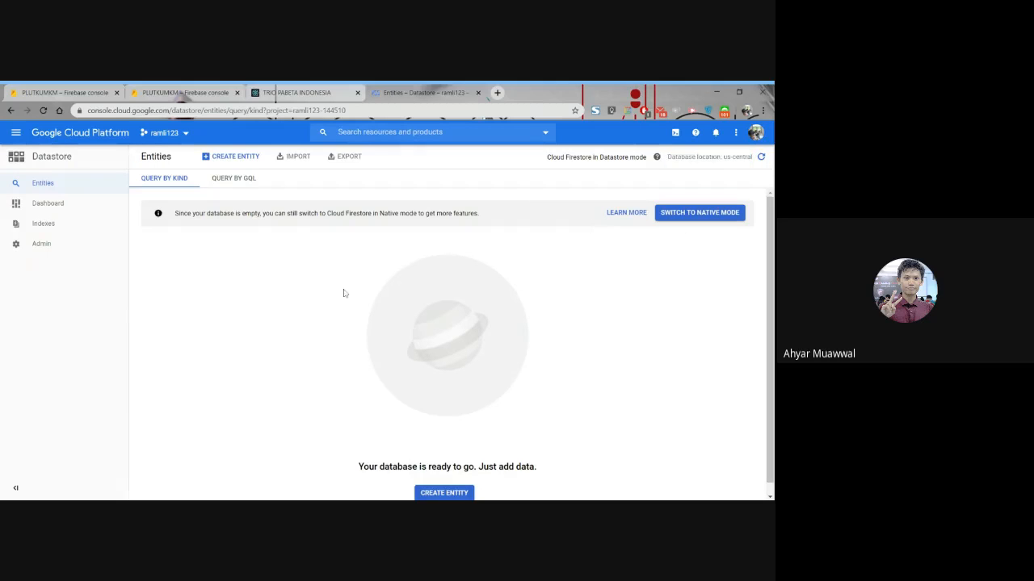
{"action": "triple_click", "coordinate": [726, 157]}
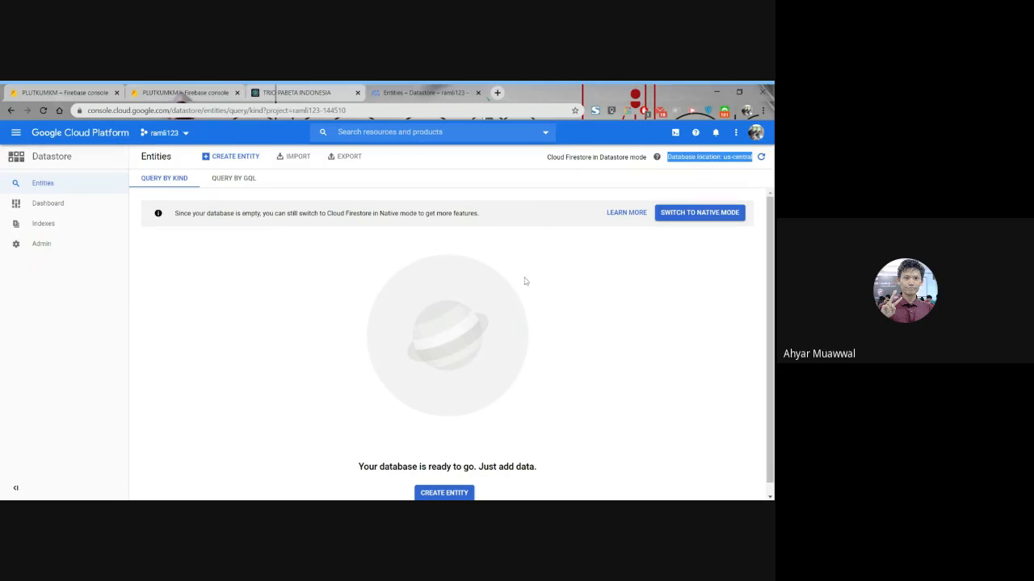
{"action": "key", "text": "alt+Tab"}
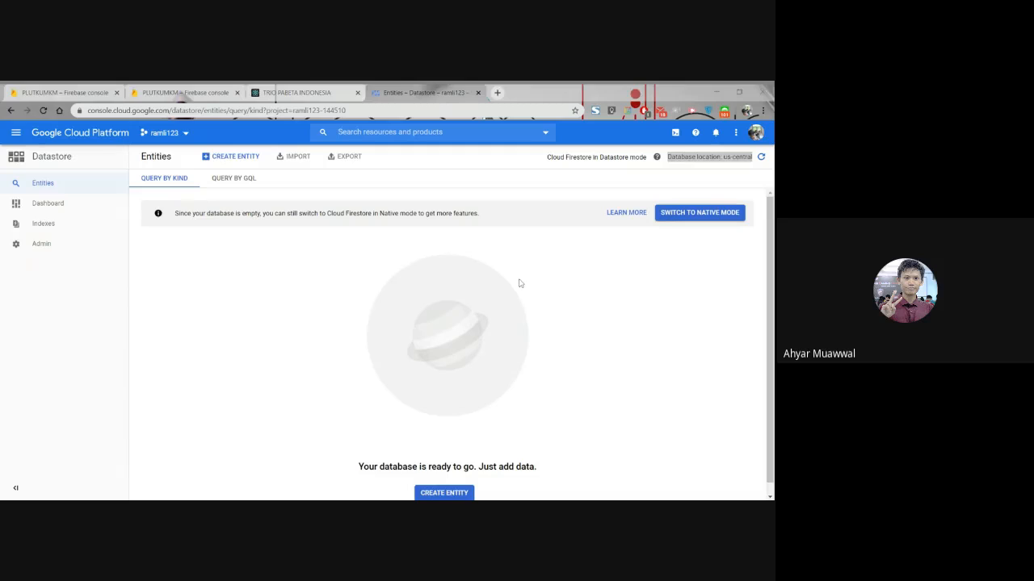
{"action": "key", "text": "alt+Tab"}
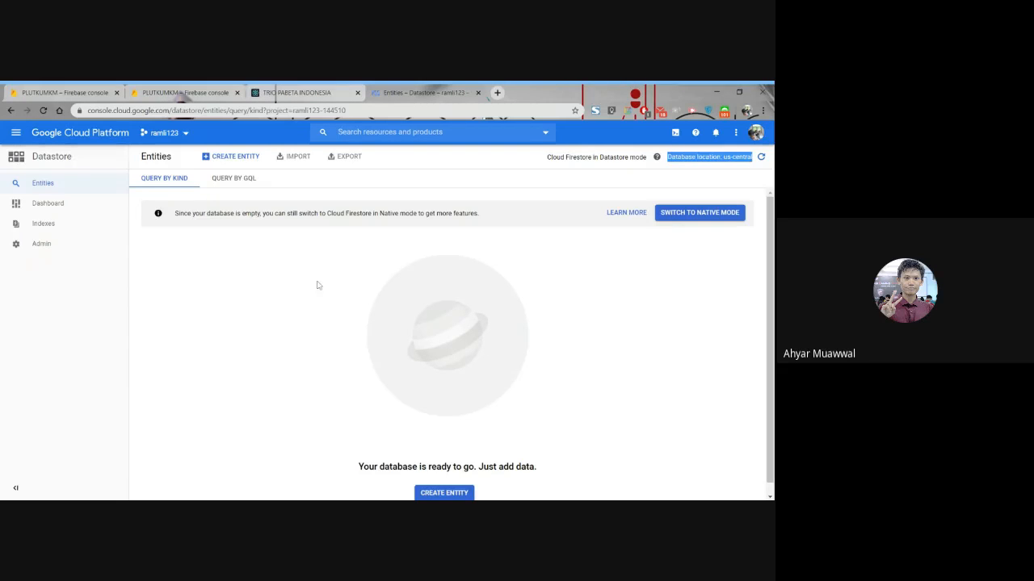
- Start a new entity in the default namespace, with kind TabelMahasiswa followed by the student's first name
{"action": "left_click", "coordinate": [222, 164]}
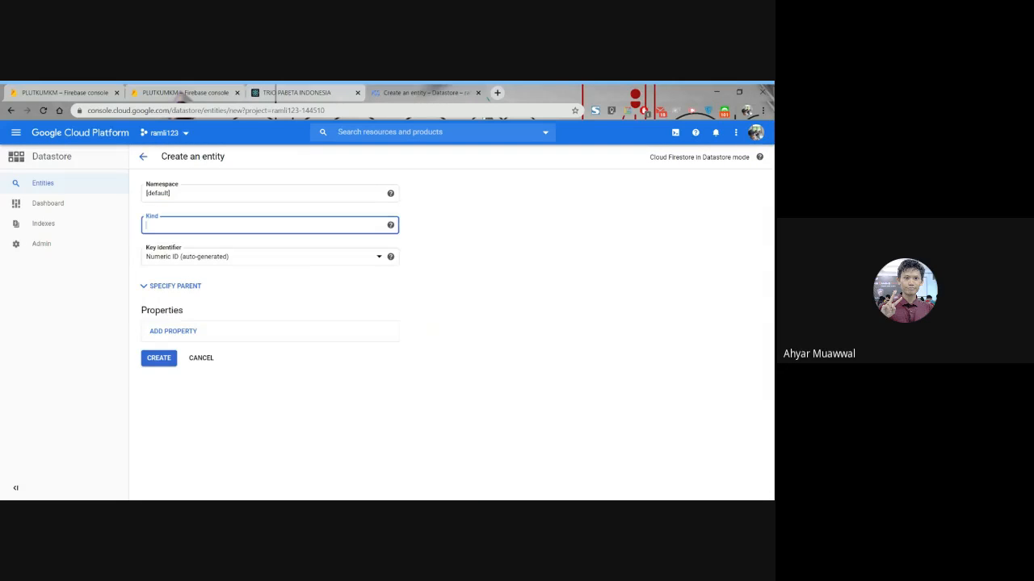
{"action": "type", "text": "TabelMahasiswaA"}
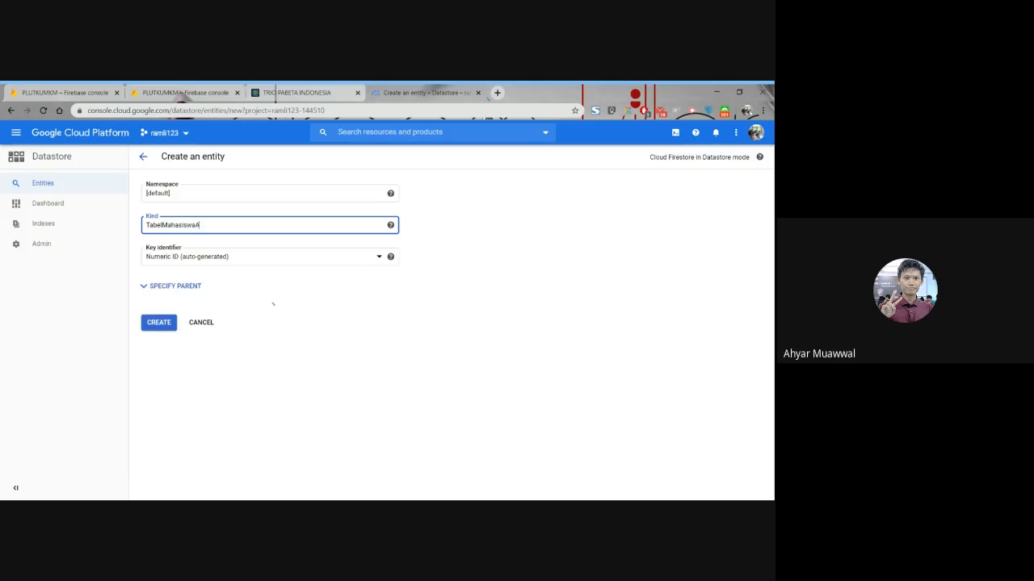
{"action": "type", "text": "hyar"}
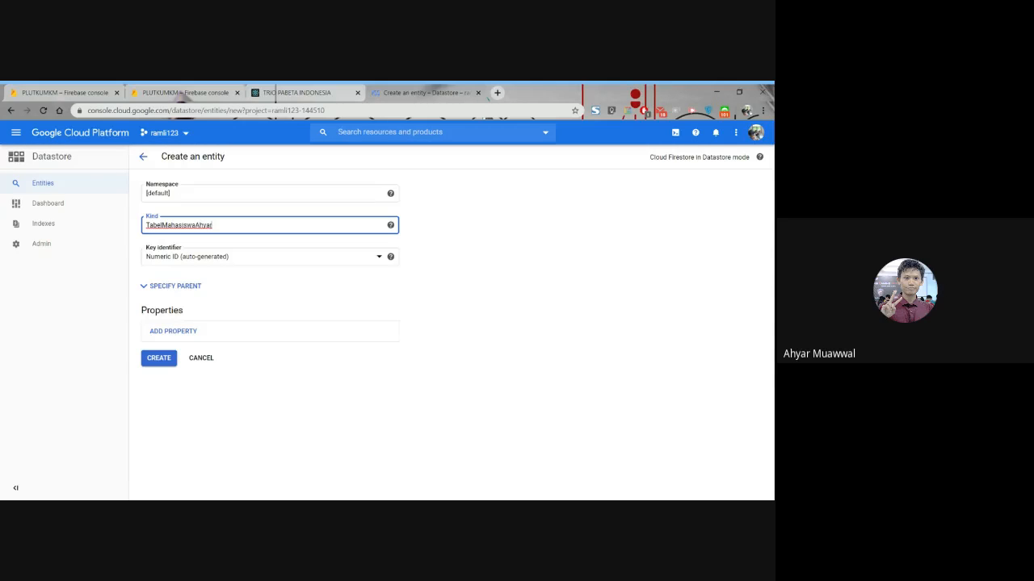
{"action": "left_click", "coordinate": [215, 334]}
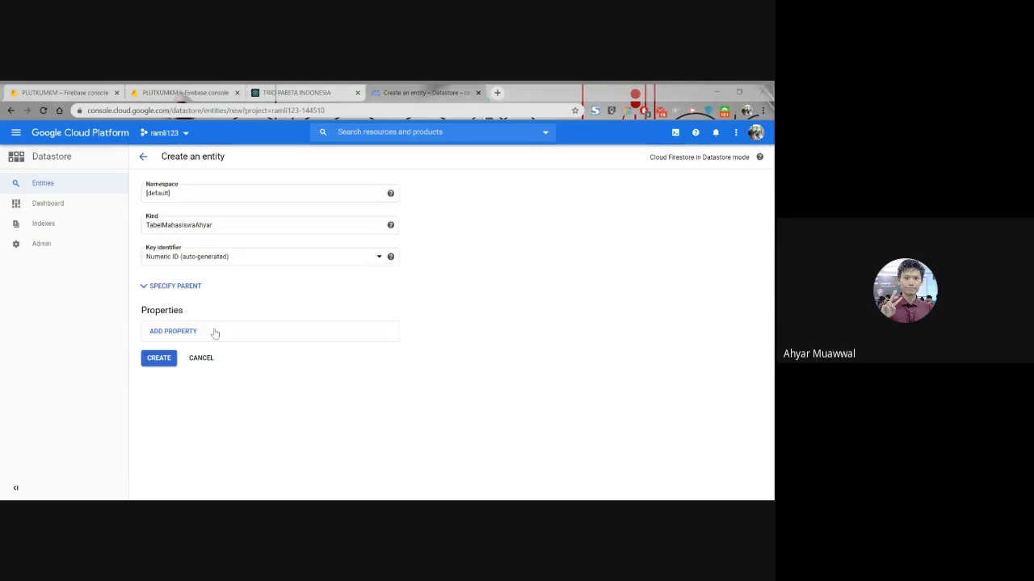
- Add an indexed property Nim of type Integer, with the student's ID number as its value
{"action": "left_click", "coordinate": [197, 335]}
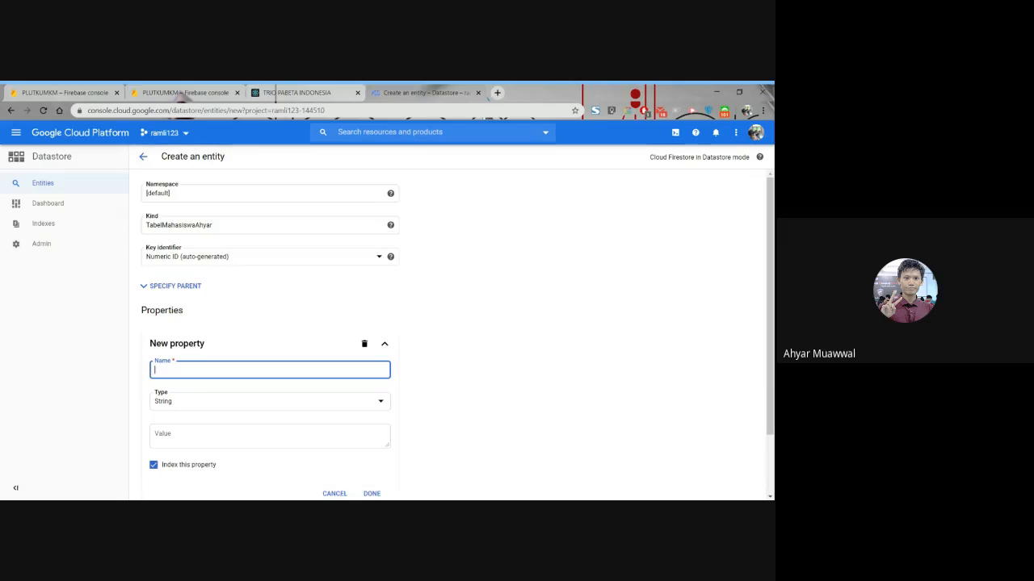
{"action": "type", "text": "im"}
{"action": "scroll", "coordinate": [261, 332], "scroll_direction": "down", "scroll_amount": 1}
{"action": "left_click", "coordinate": [262, 331]}
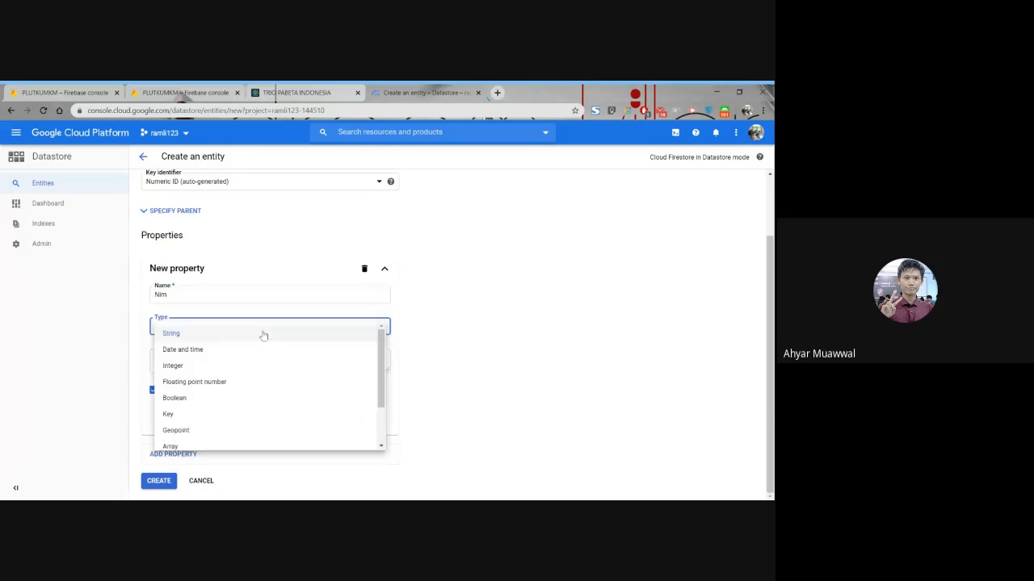
{"action": "left_click", "coordinate": [232, 366]}
{"action": "left_click", "coordinate": [232, 364]}
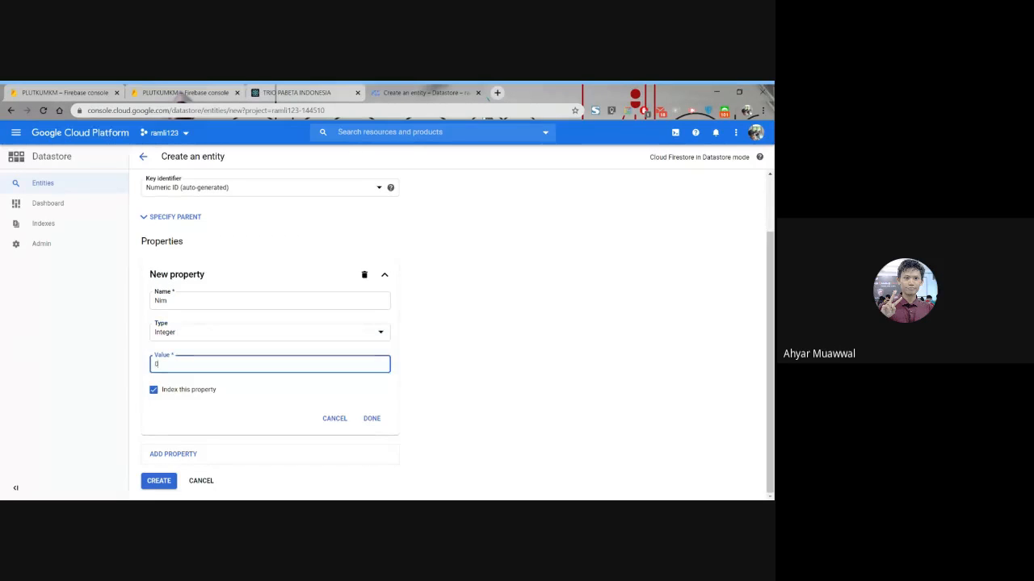
{"action": "key", "text": "BackSpace"}
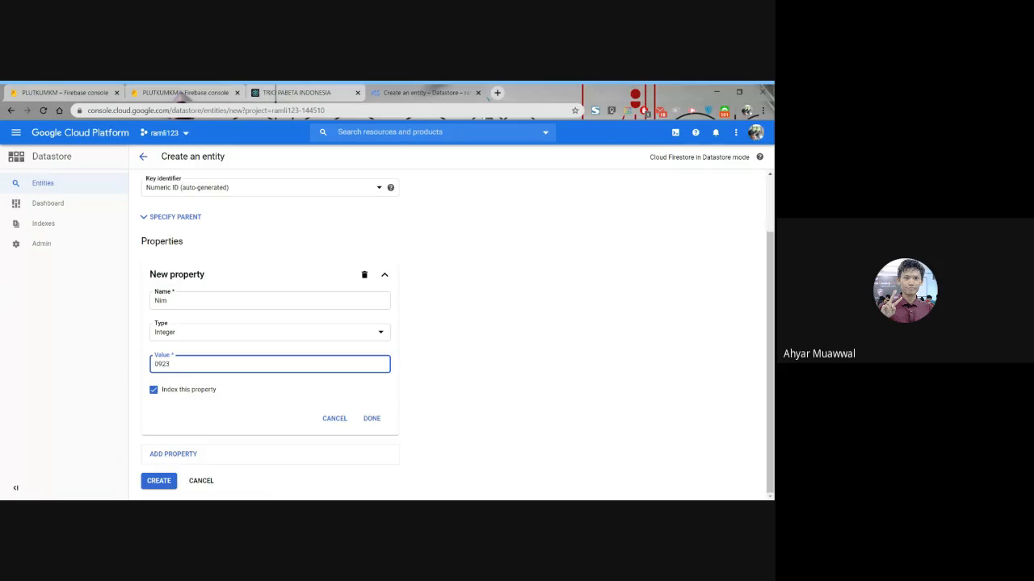
{"action": "left_click", "coordinate": [370, 418]}
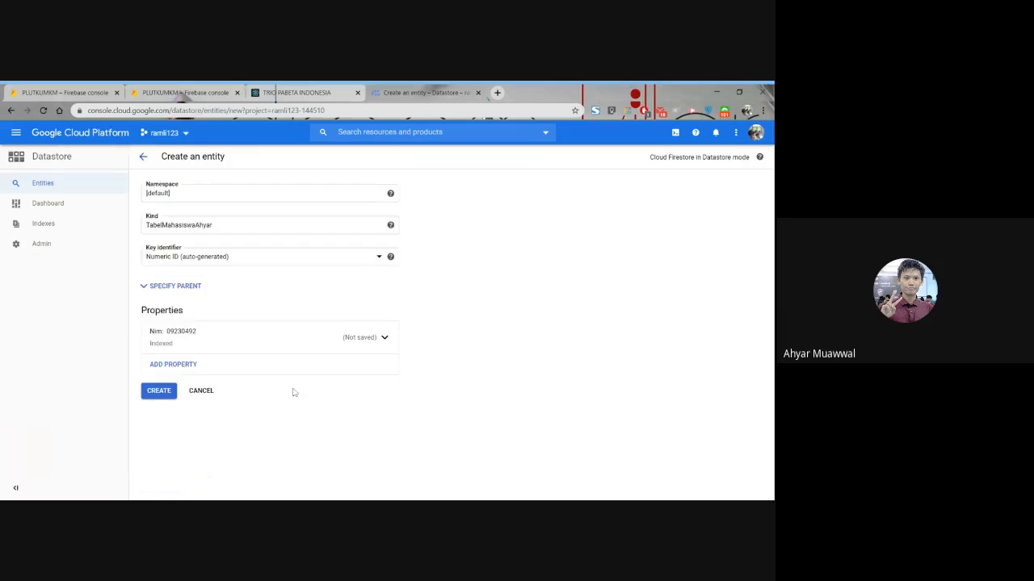
- Add a second property Nama of type String, with the student's full name as its value
{"action": "left_click", "coordinate": [194, 365]}
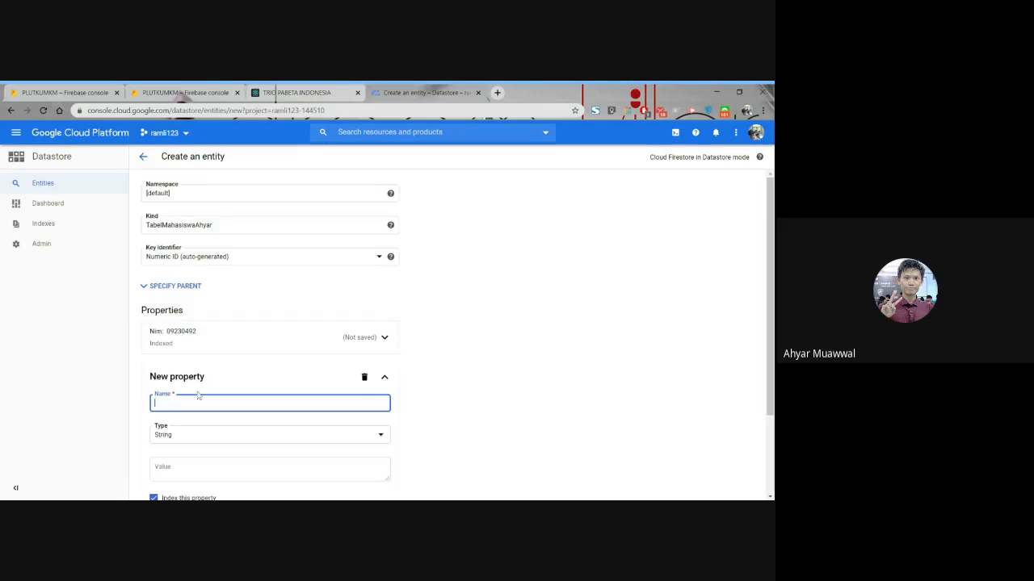
{"action": "left_click", "coordinate": [528, 415]}
{"action": "scroll", "coordinate": [334, 397], "scroll_direction": "down", "scroll_amount": 2}
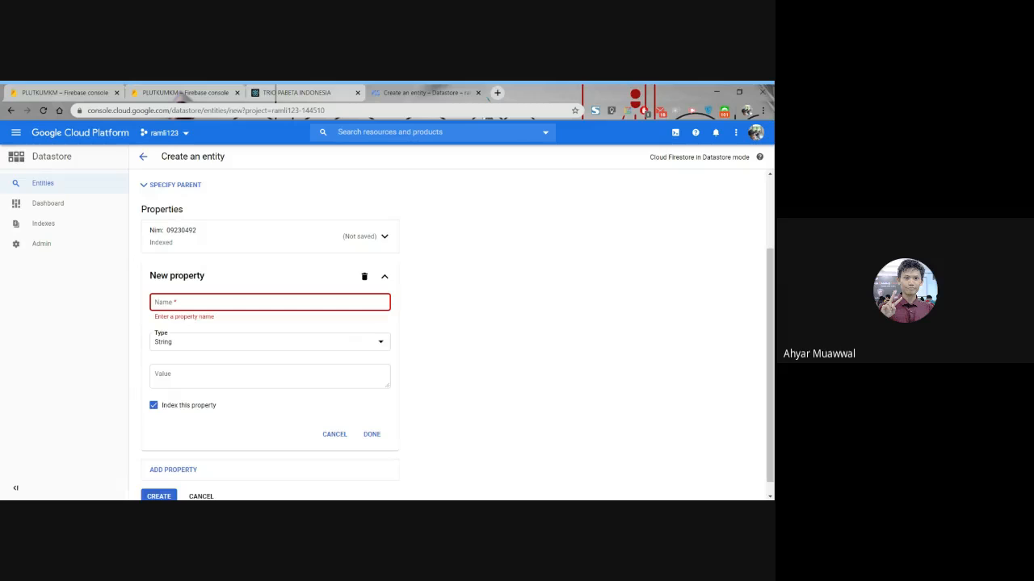
{"action": "left_click", "coordinate": [270, 302]}
{"action": "type", "text": "Nama"}
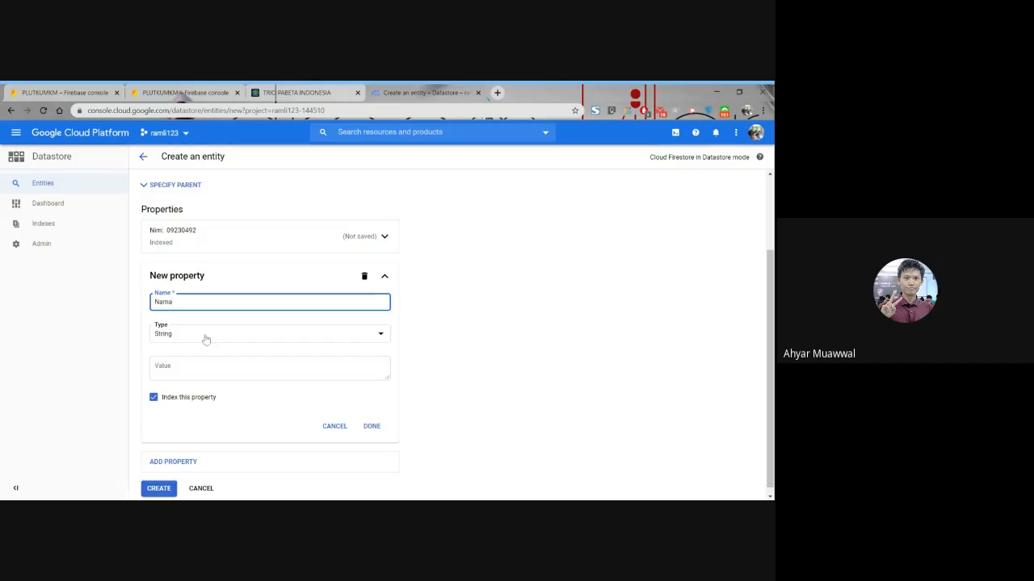
{"action": "left_click", "coordinate": [202, 368]}
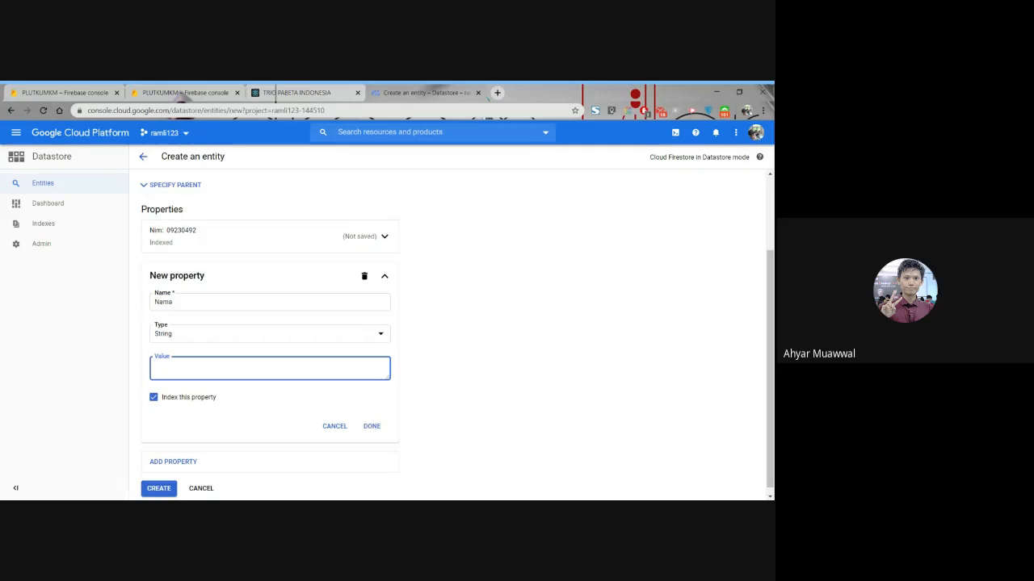
- Reopen the Nama property, exclude it from indexing and save the property
{"action": "left_click", "coordinate": [203, 242]}
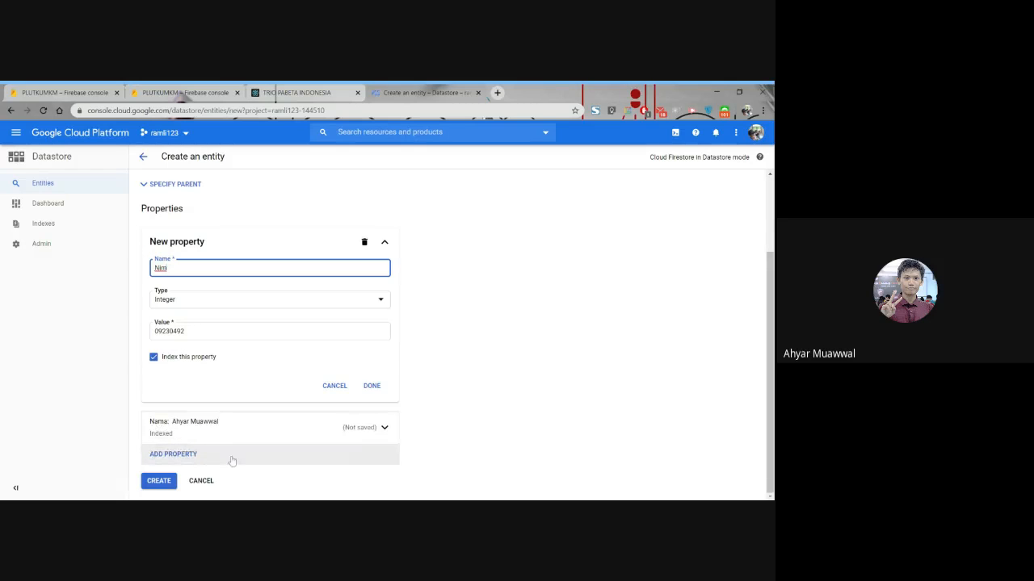
{"action": "left_click", "coordinate": [254, 430]}
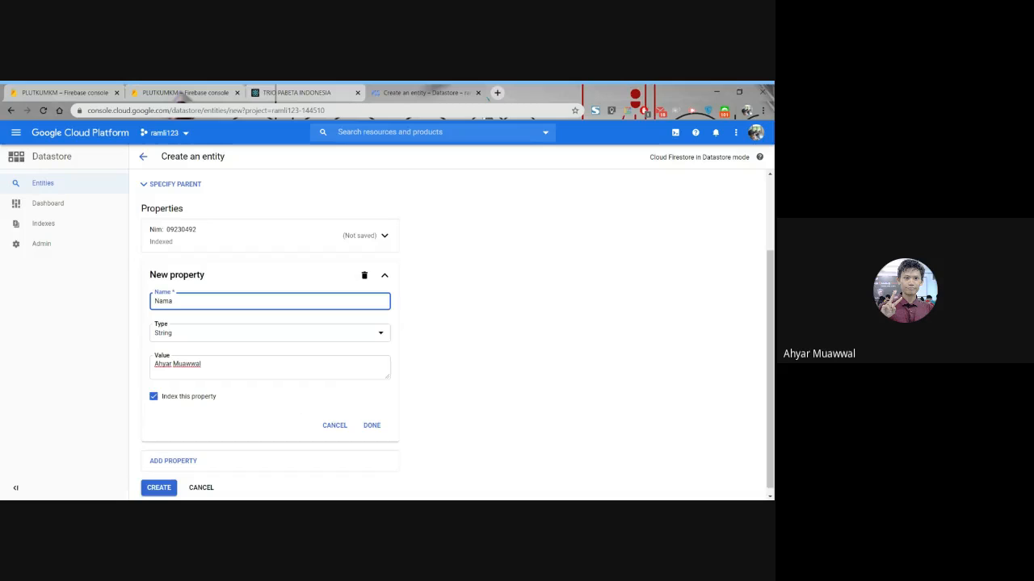
{"action": "left_click", "coordinate": [154, 397]}
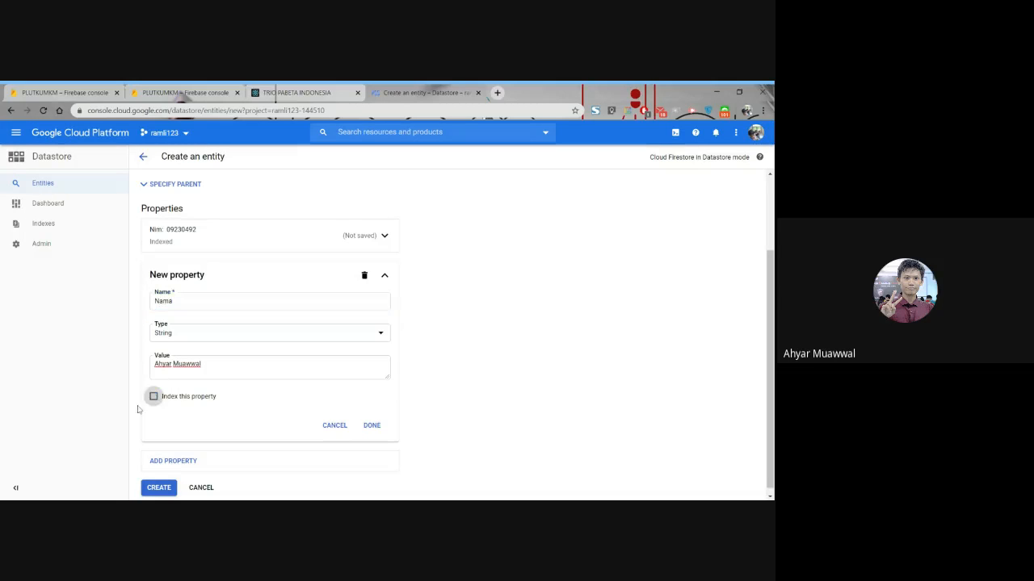
{"action": "left_click", "coordinate": [381, 430]}
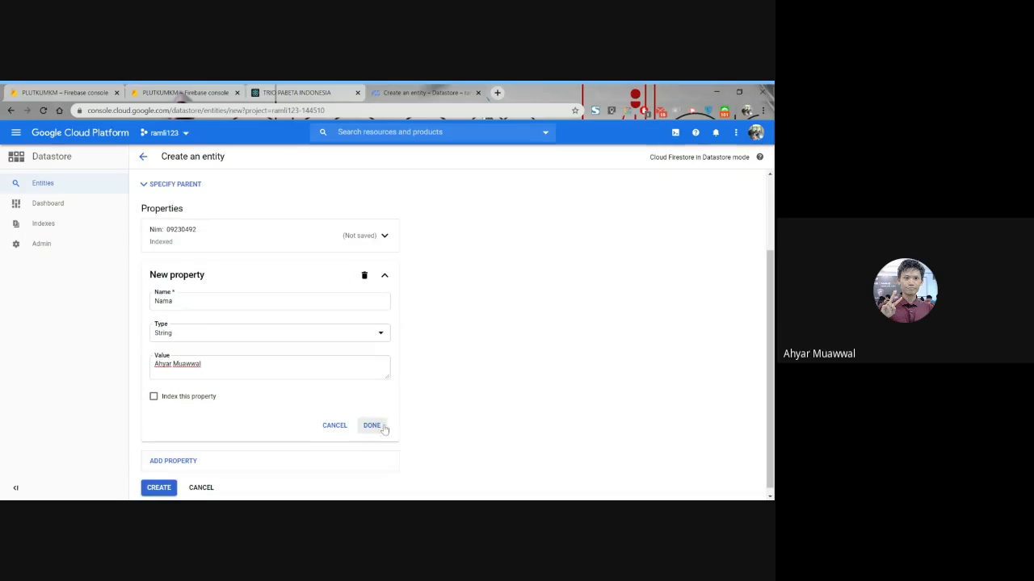
- Add a third indexed property Jurusan of type String, with the value Sistem Informasi
{"action": "left_click", "coordinate": [173, 382]}
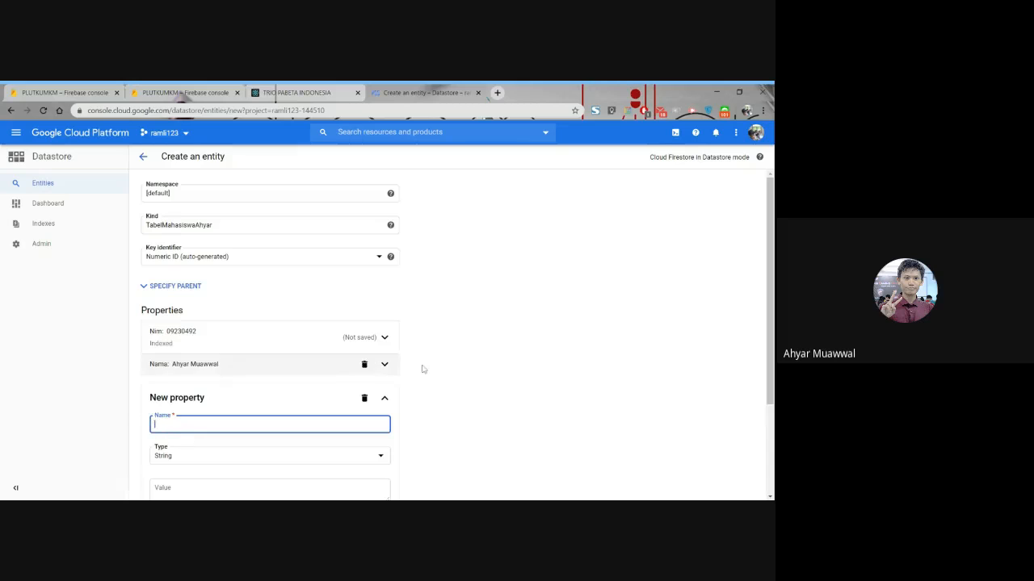
{"action": "left_click", "coordinate": [551, 352]}
{"action": "scroll", "coordinate": [546, 355], "scroll_direction": "down", "scroll_amount": 2}
{"action": "left_click", "coordinate": [311, 289]}
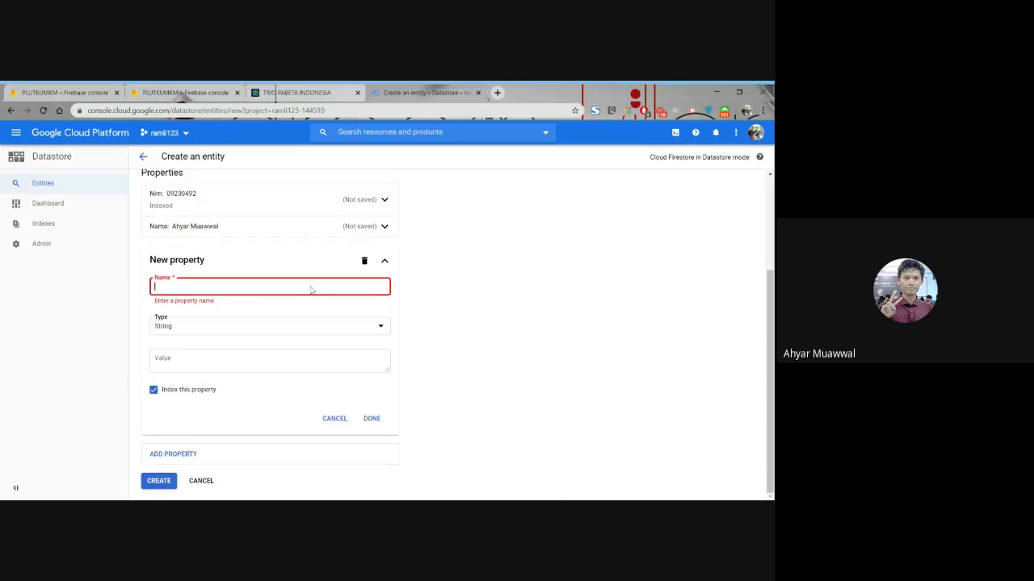
{"action": "type", "text": "Jurusan"}
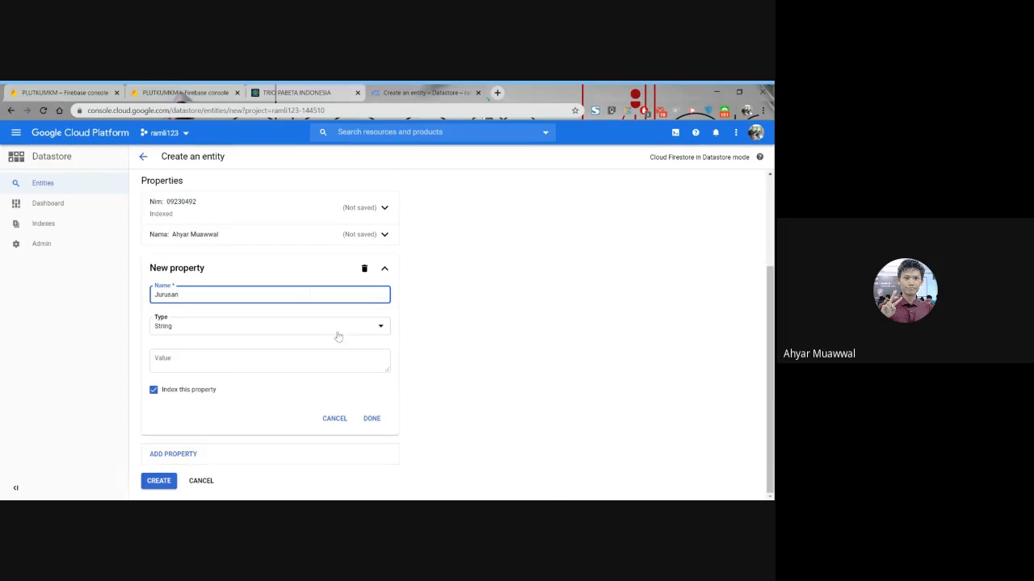
{"action": "left_click", "coordinate": [331, 361]}
{"action": "type", "text": "SI"}
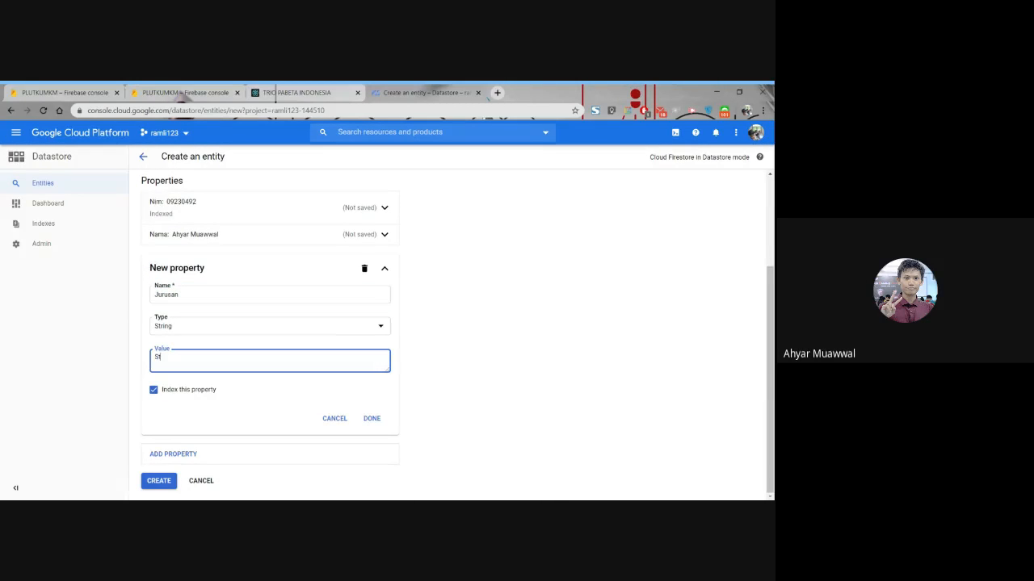
{"action": "key", "text": "BackSpace"}
{"action": "key", "text": "BackSpace"}
{"action": "type", "text": "istem Informasi"}
{"action": "left_click", "coordinate": [373, 419]}
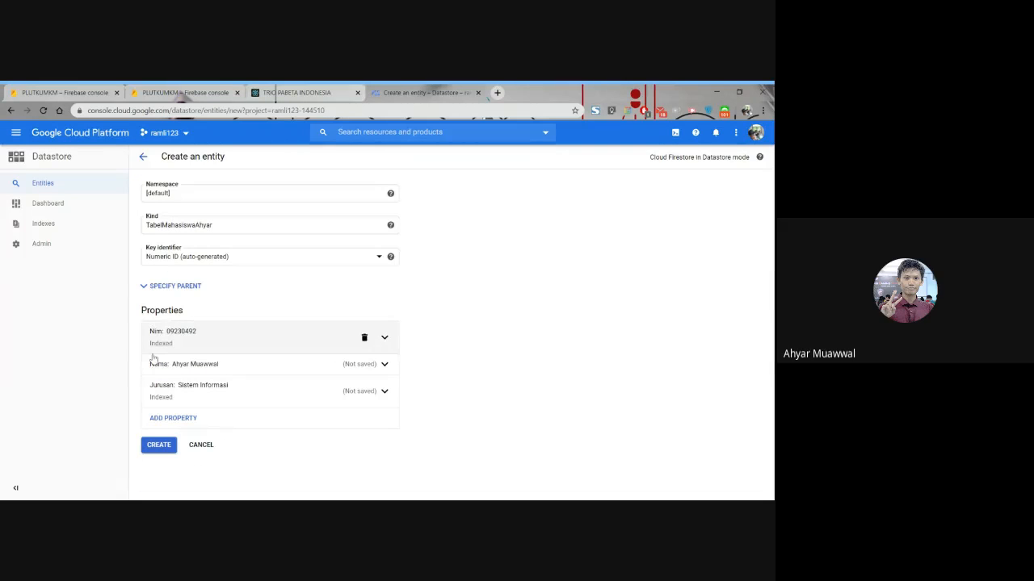
- Create the entity with its Nim, Nama and Jurusan properties
{"action": "left_click", "coordinate": [144, 447]}
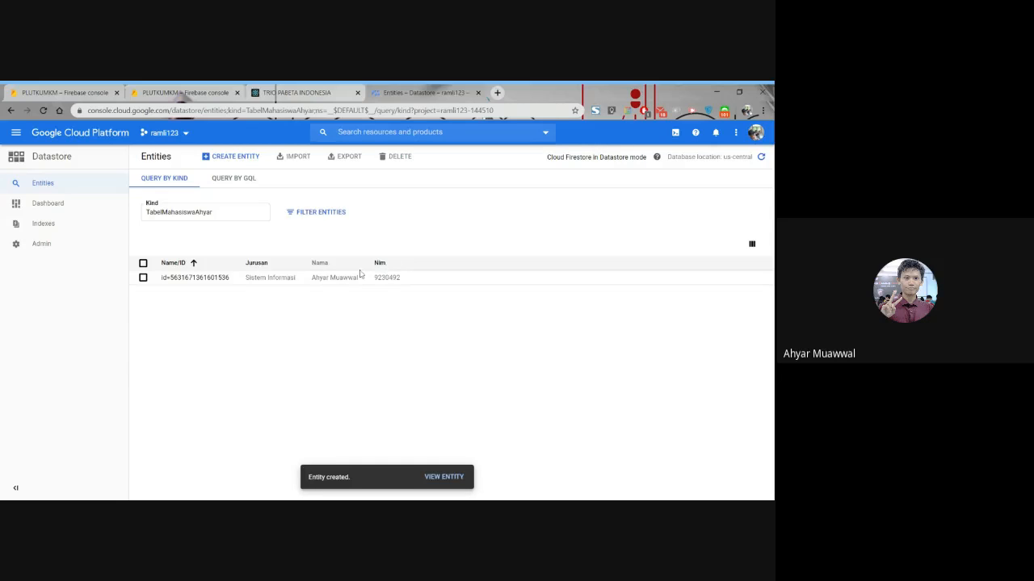
{"action": "left_click_drag", "start_coordinate": [334, 267], "coordinate": [320, 265]}
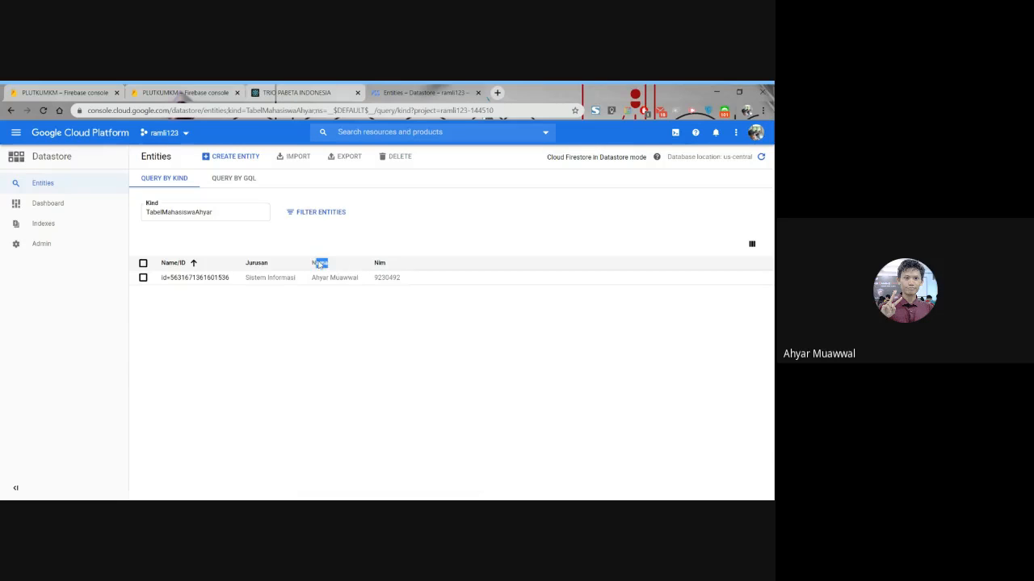
{"action": "key", "text": "alt+Tab"}
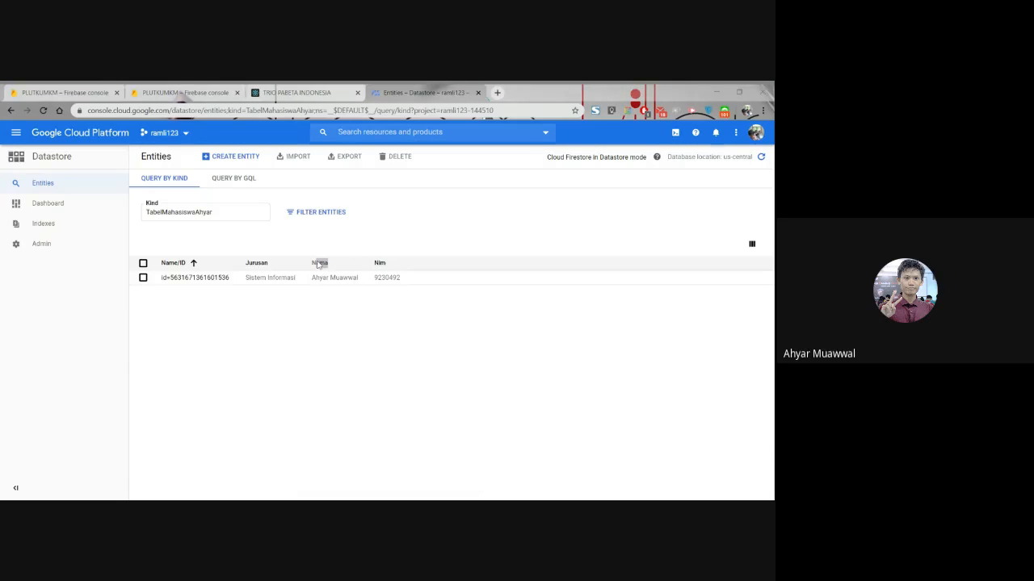
{"action": "key", "text": "alt+Tab"}
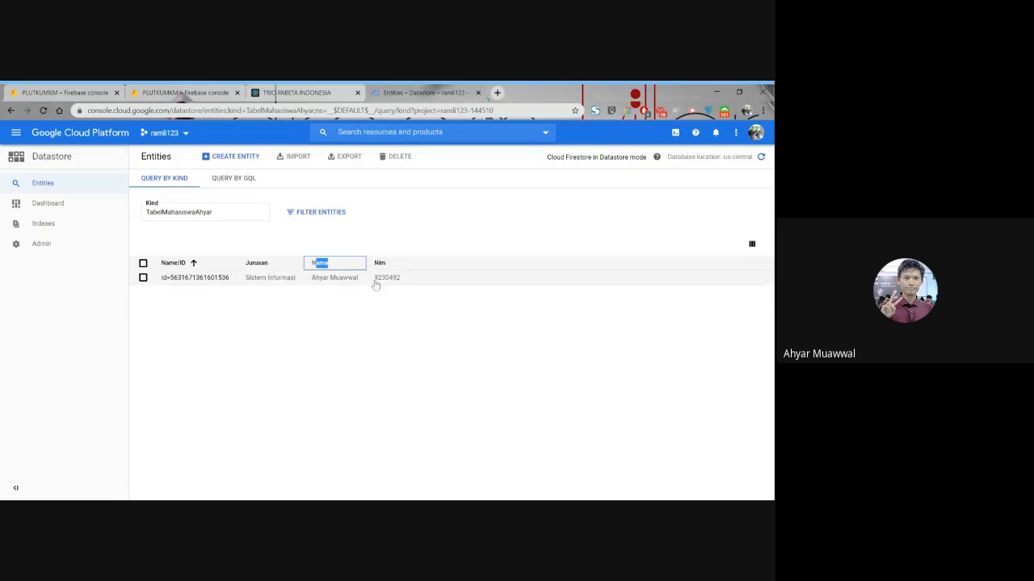
{"action": "key", "text": "alt+Tab"}
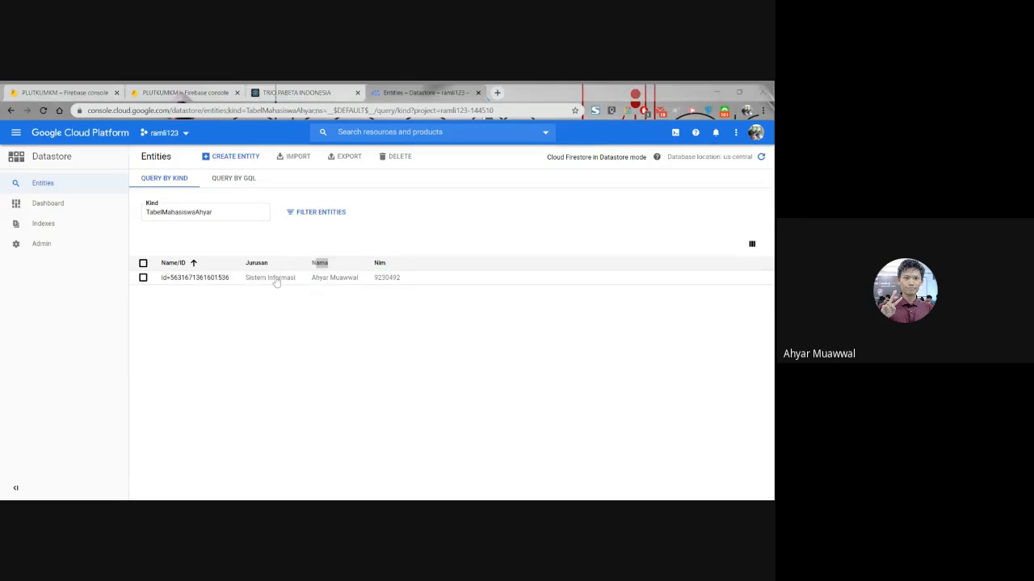
{"action": "key", "text": "alt+Tab"}
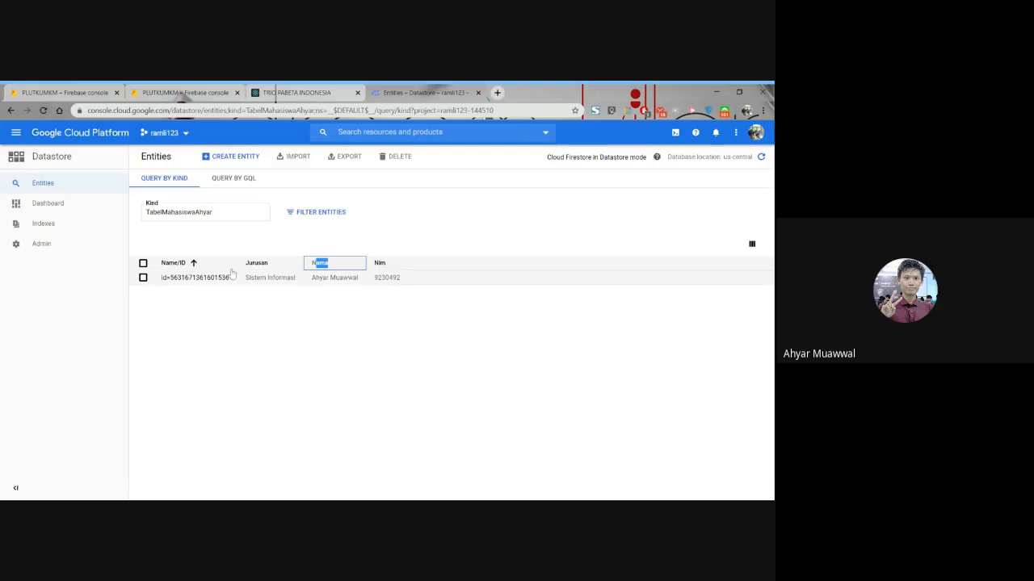
- Start a second entity of the same student kind and set its Jurusan property to Teknik Informatika
{"action": "left_click", "coordinate": [247, 158]}
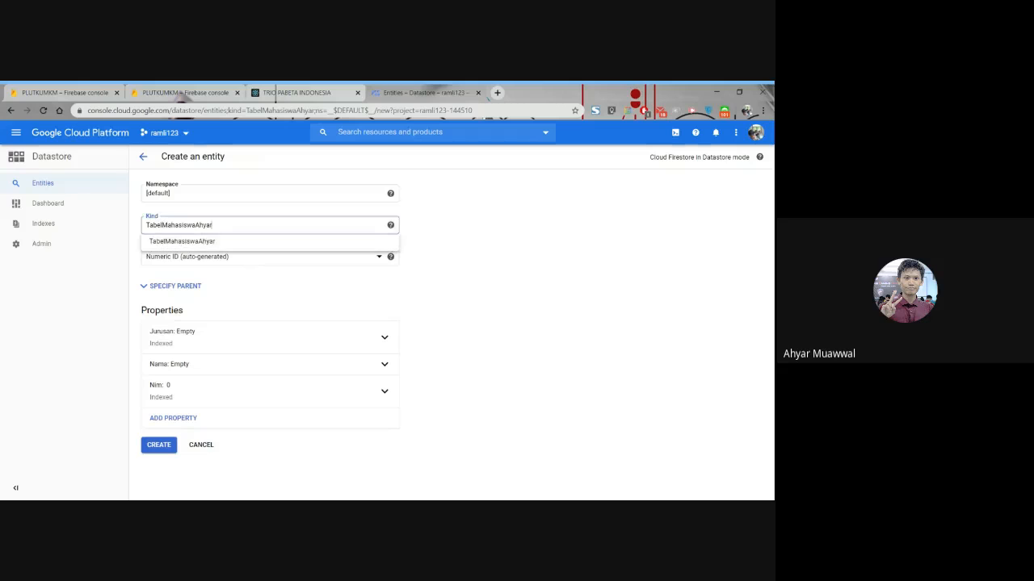
{"action": "left_click", "coordinate": [199, 242]}
{"action": "left_click", "coordinate": [384, 339]}
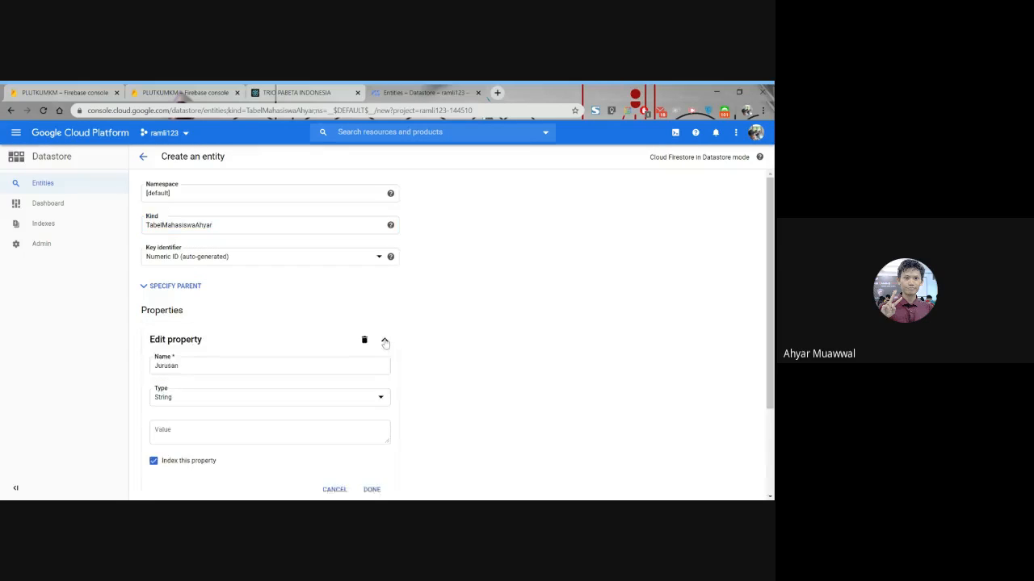
{"action": "scroll", "coordinate": [385, 342], "scroll_direction": "down", "scroll_amount": 2}
{"action": "scroll", "coordinate": [385, 343], "scroll_direction": "down", "scroll_amount": 1}
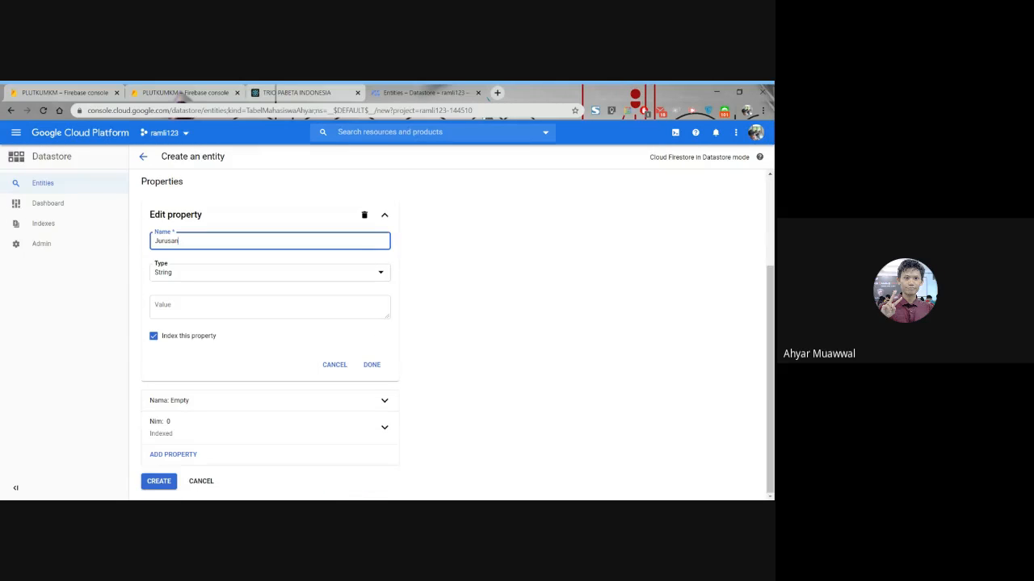
{"action": "left_click", "coordinate": [270, 307]}
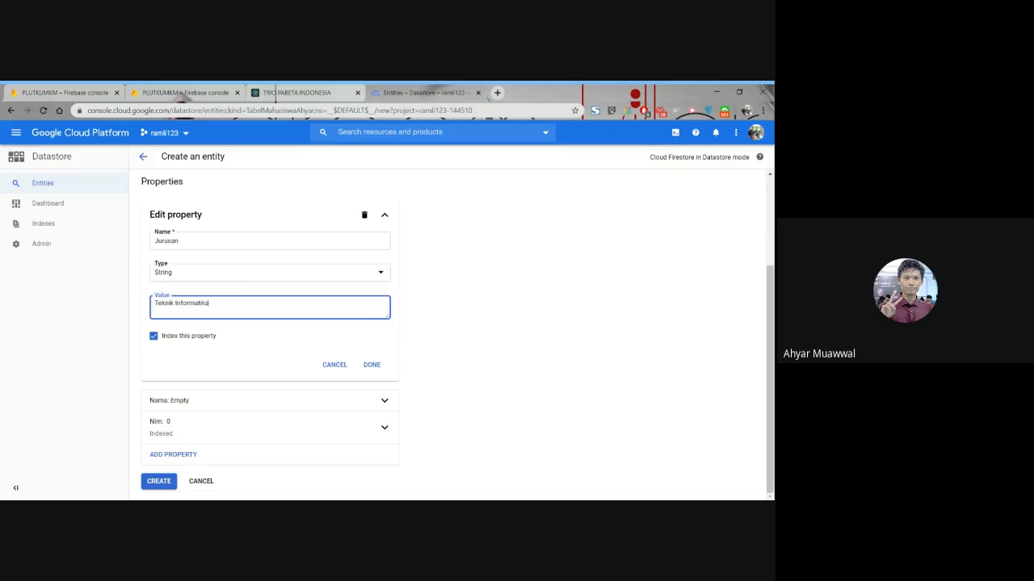
{"action": "left_click", "coordinate": [372, 365]}
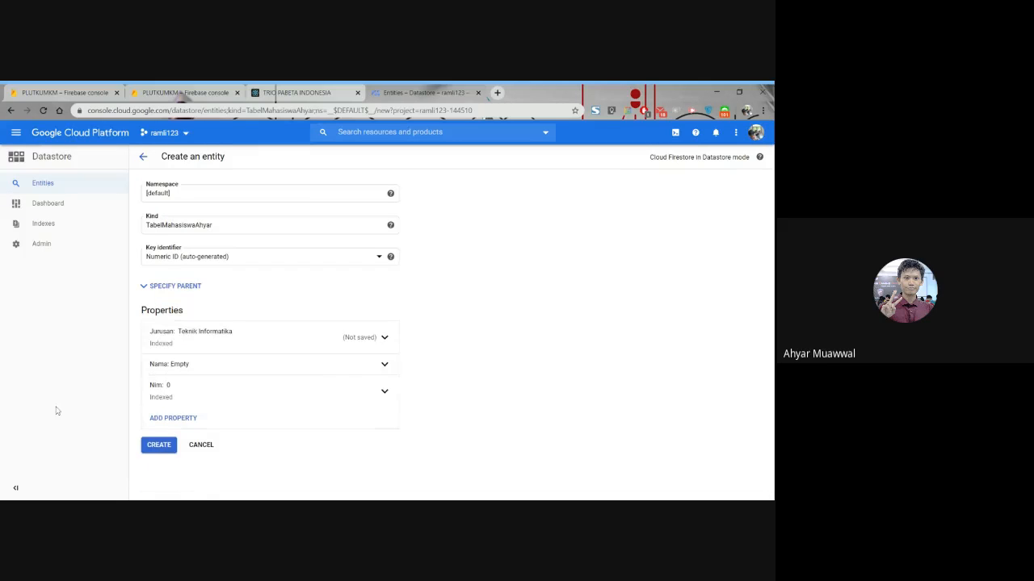
- Fill in the Nama property with the second student's name and save the property
{"action": "left_click", "coordinate": [385, 370]}
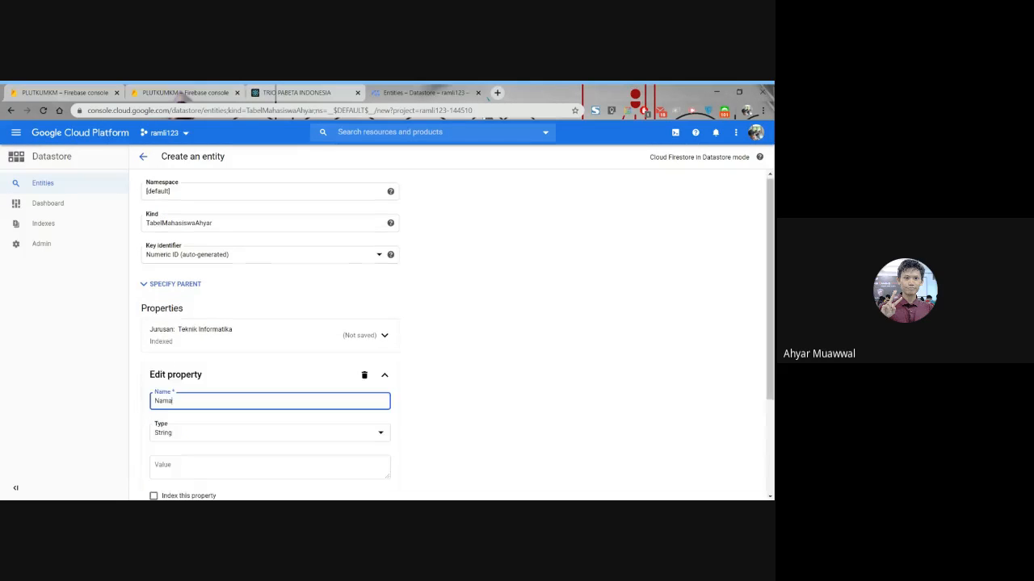
{"action": "scroll", "coordinate": [215, 386], "scroll_direction": "down", "scroll_amount": 1}
{"action": "left_click", "coordinate": [213, 417]}
{"action": "type", "text": "Maemu"}
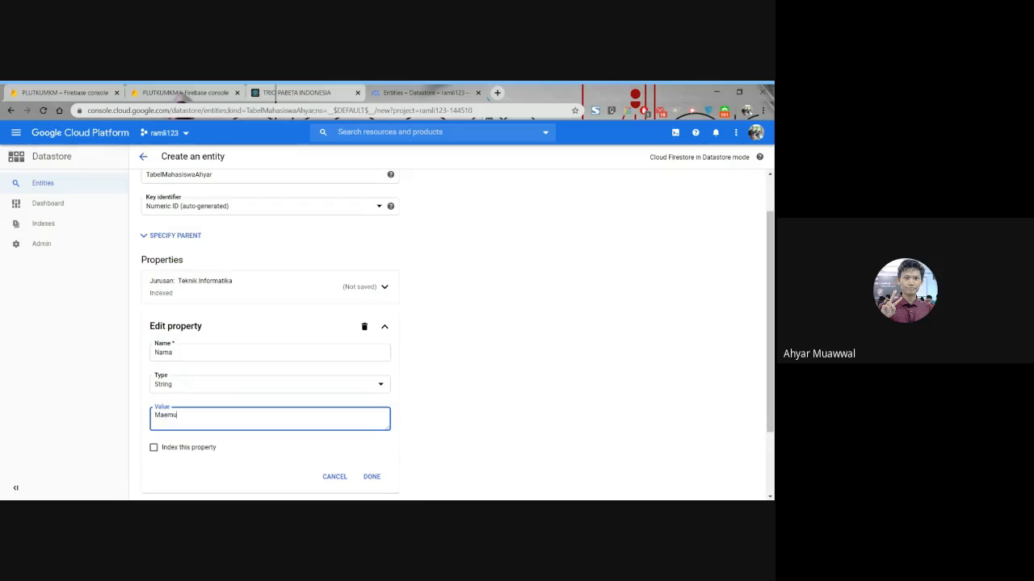
{"action": "type", "text": "nah"}
{"action": "left_click", "coordinate": [453, 396]}
{"action": "left_click", "coordinate": [214, 353]}
{"action": "left_click", "coordinate": [459, 406]}
{"action": "scroll", "coordinate": [458, 406], "scroll_direction": "down", "scroll_amount": 1}
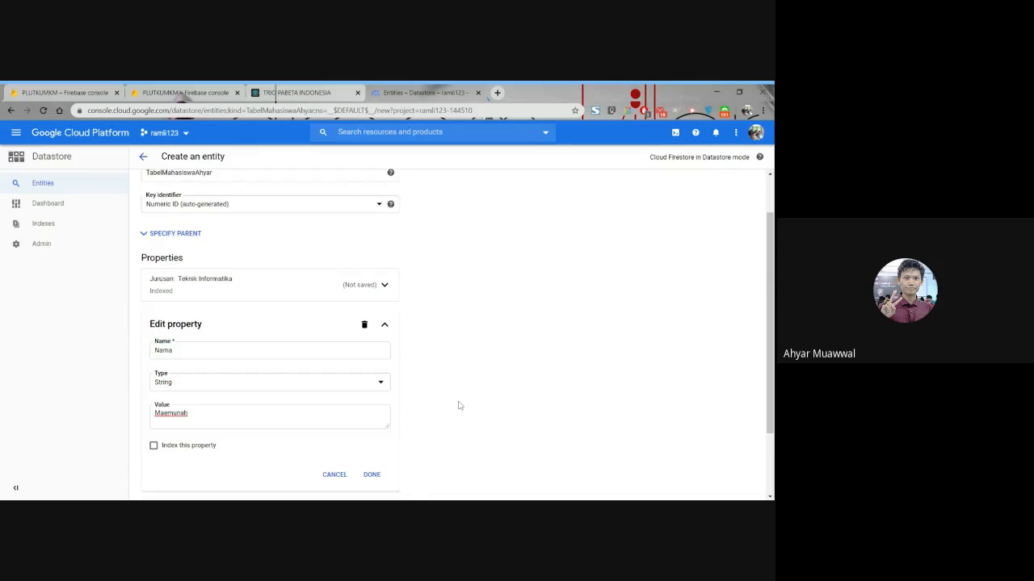
{"action": "left_click", "coordinate": [373, 387]}
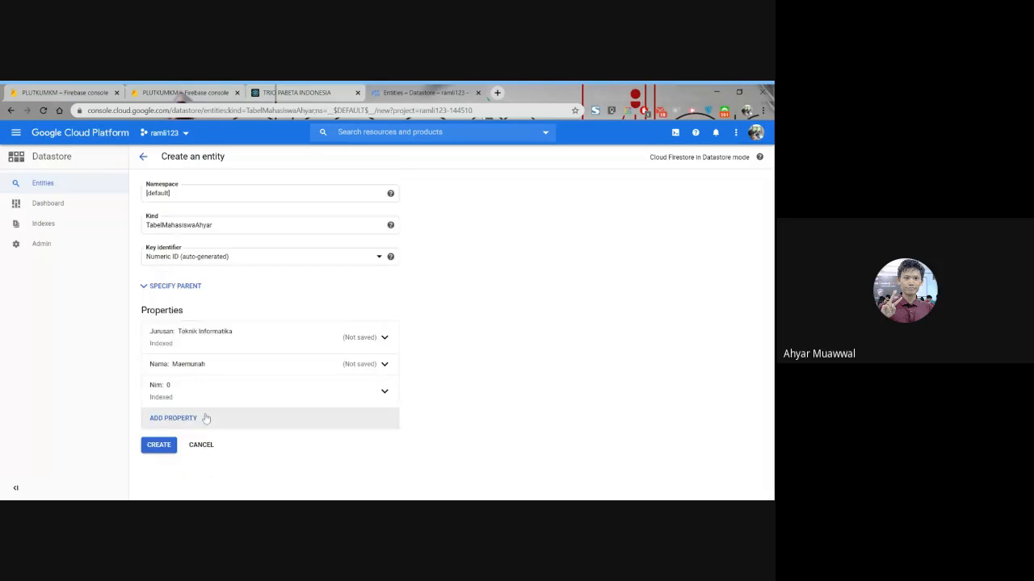
- Fill in the Nim property with the student's number and create the second entity
{"action": "left_click", "coordinate": [206, 419]}
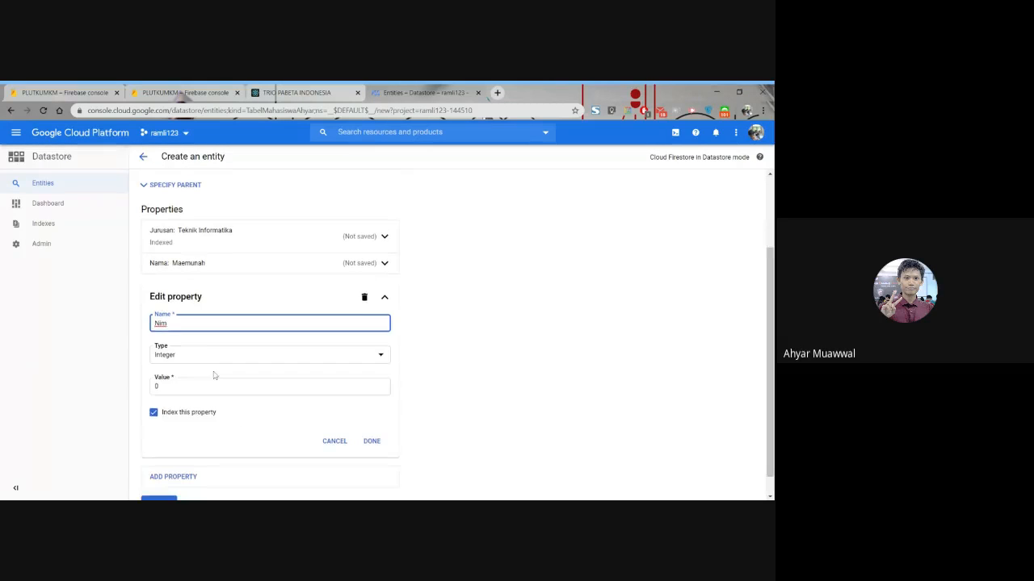
{"action": "left_click", "coordinate": [214, 386]}
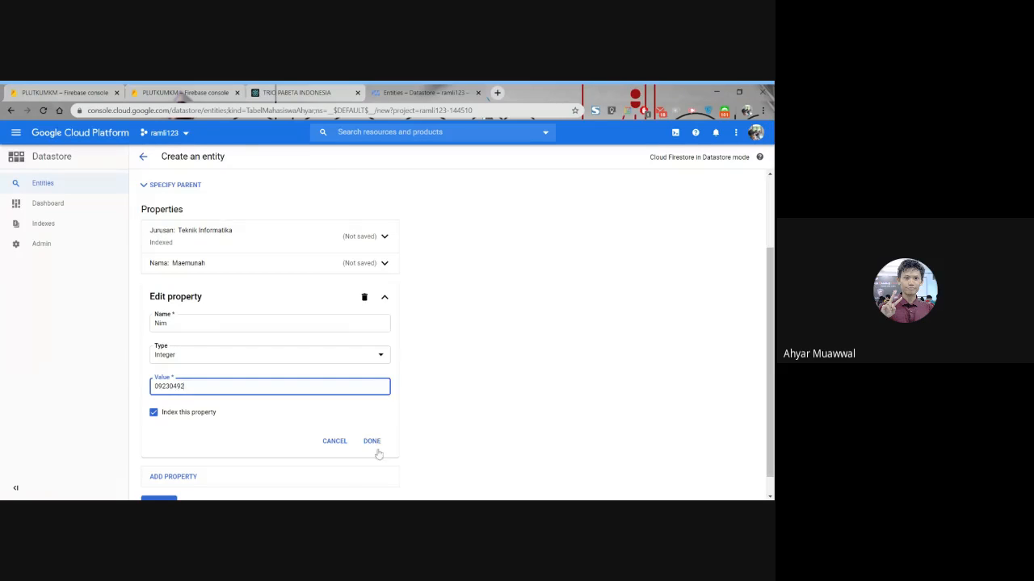
{"action": "left_click", "coordinate": [373, 441]}
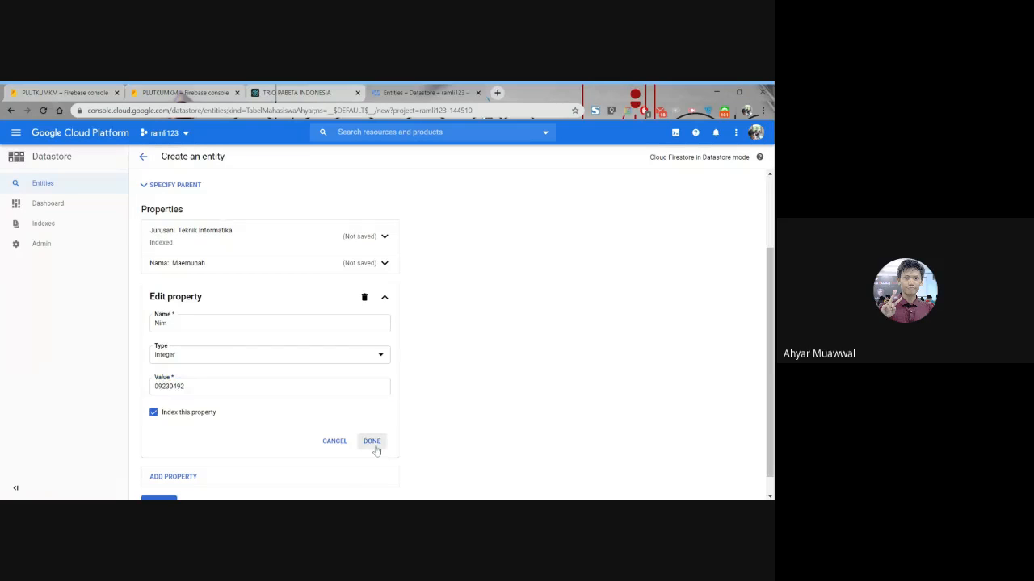
{"action": "left_click", "coordinate": [159, 444]}
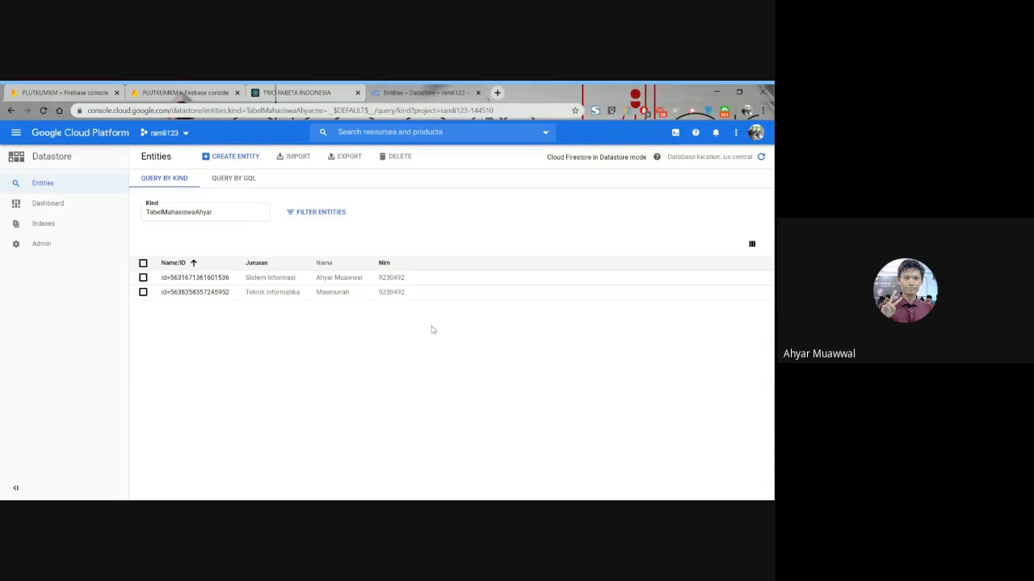
- Start a third entity of the student kind and set its Jurusan property to Sistem Informasi
{"action": "left_click", "coordinate": [232, 158]}
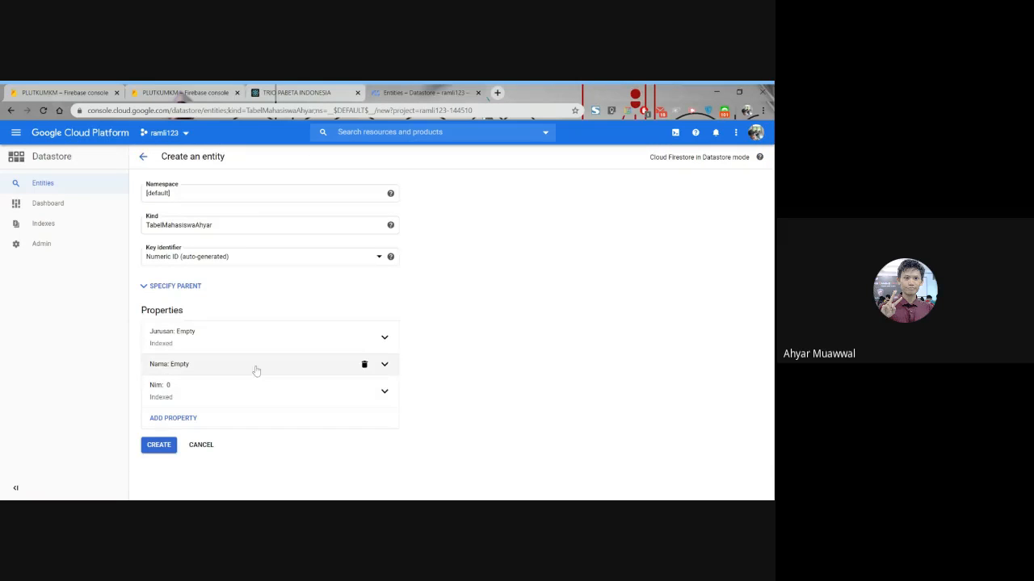
{"action": "left_click", "coordinate": [384, 336]}
{"action": "left_click", "coordinate": [226, 428]}
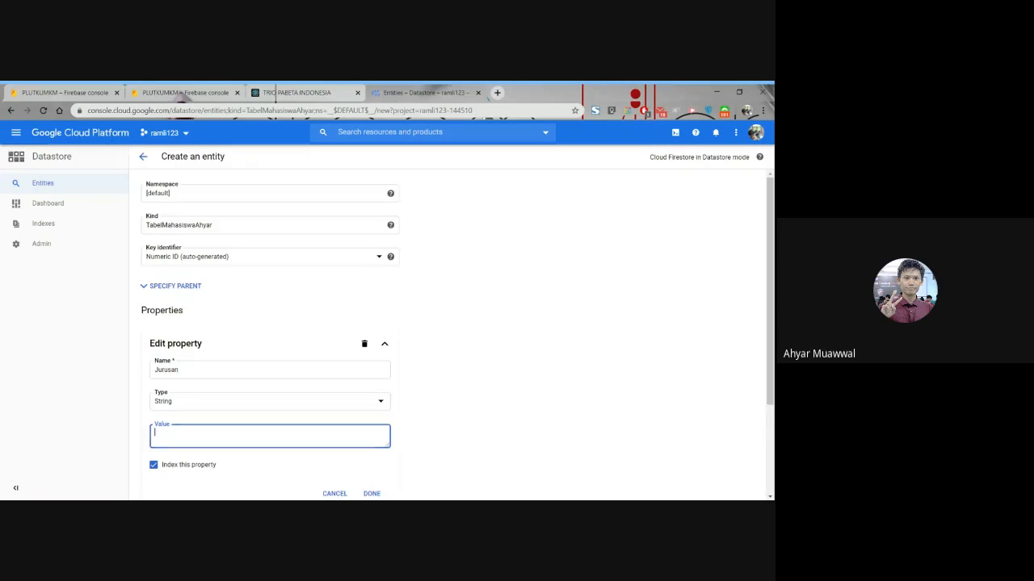
{"action": "type", "text": "Sistem Imnfor"}
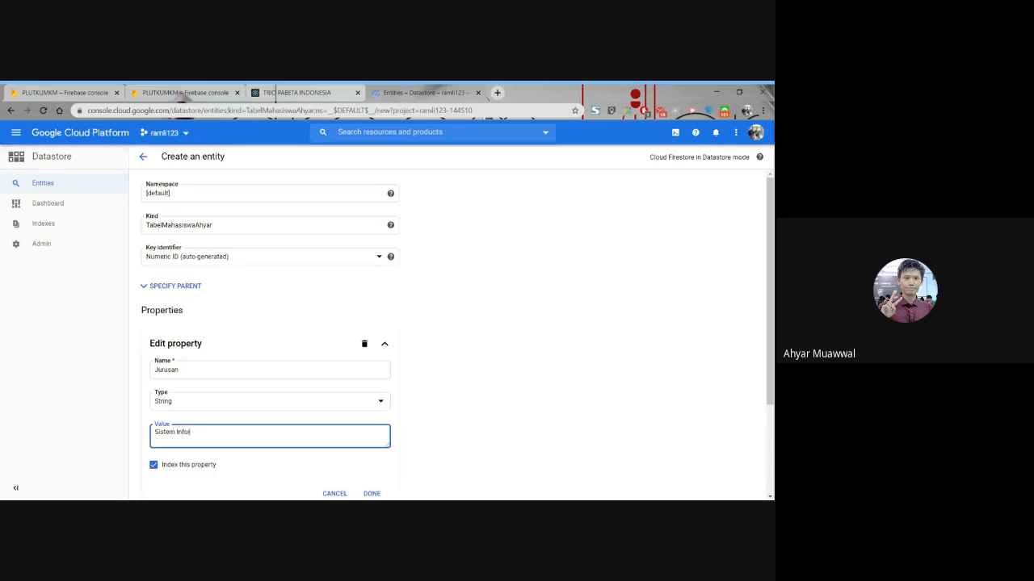
{"action": "type", "text": "mati"}
{"action": "scroll", "coordinate": [248, 438], "scroll_direction": "down", "scroll_amount": 3}
{"action": "left_click", "coordinate": [372, 365]}
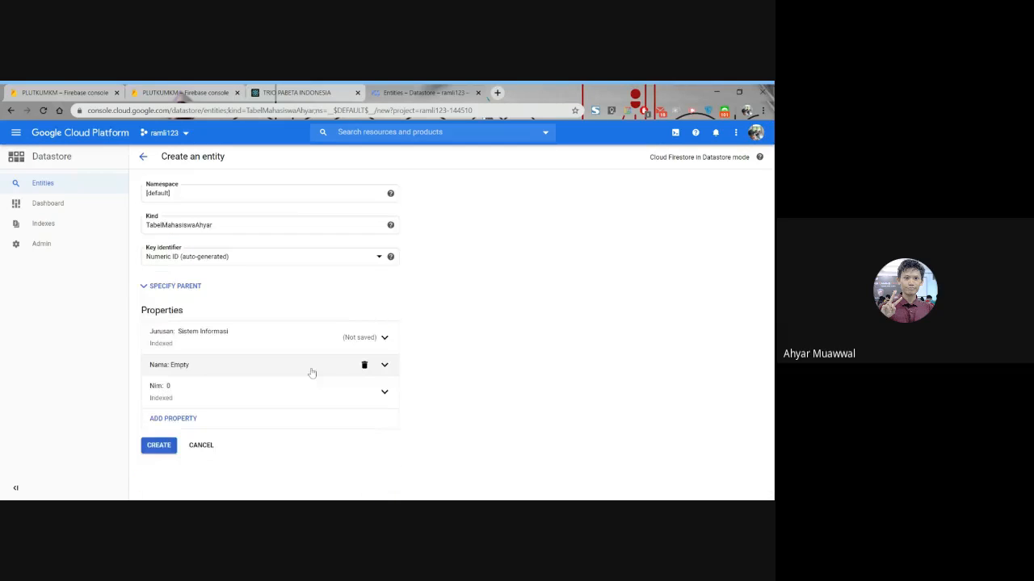
- Enter the third student's name as the Nama value and save the property
{"action": "left_click", "coordinate": [280, 365]}
{"action": "left_click", "coordinate": [277, 465]}
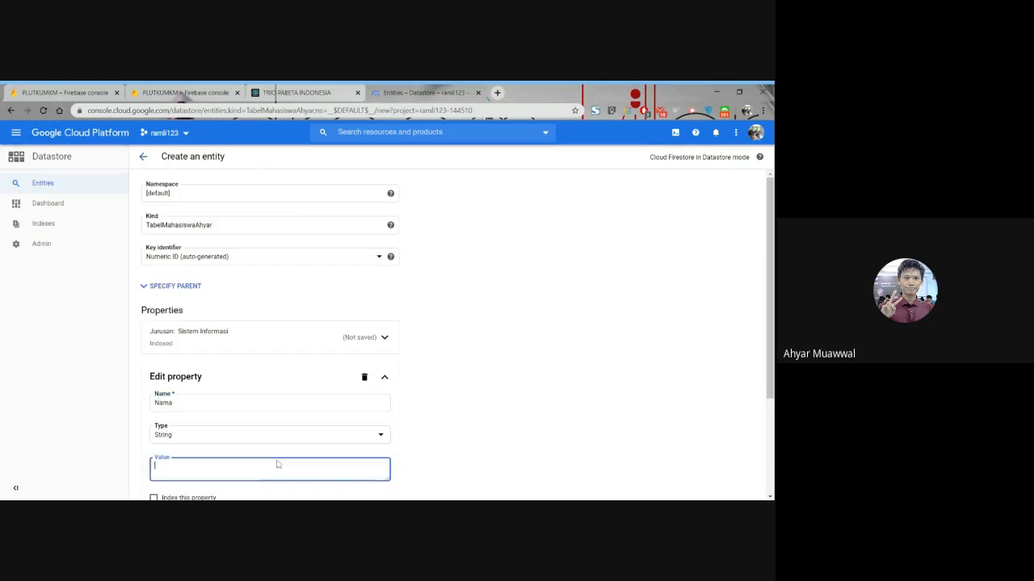
{"action": "type", "text": "Maesayroah"}
{"action": "scroll", "coordinate": [412, 388], "scroll_direction": "down", "scroll_amount": 3}
{"action": "left_click", "coordinate": [374, 386]}
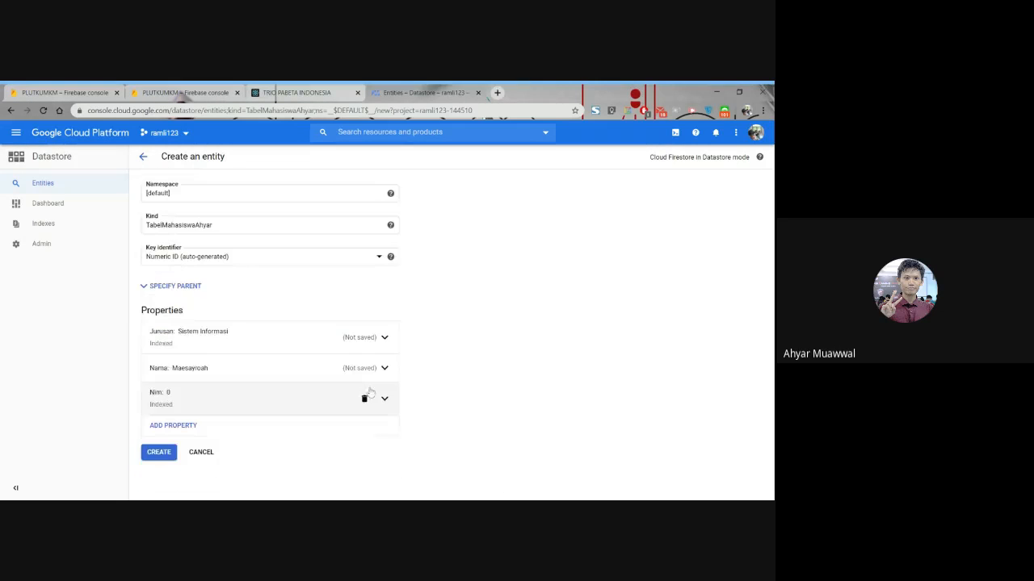
- Replace the default Nim value with the third student's number and save the property
{"action": "left_click", "coordinate": [386, 395]}
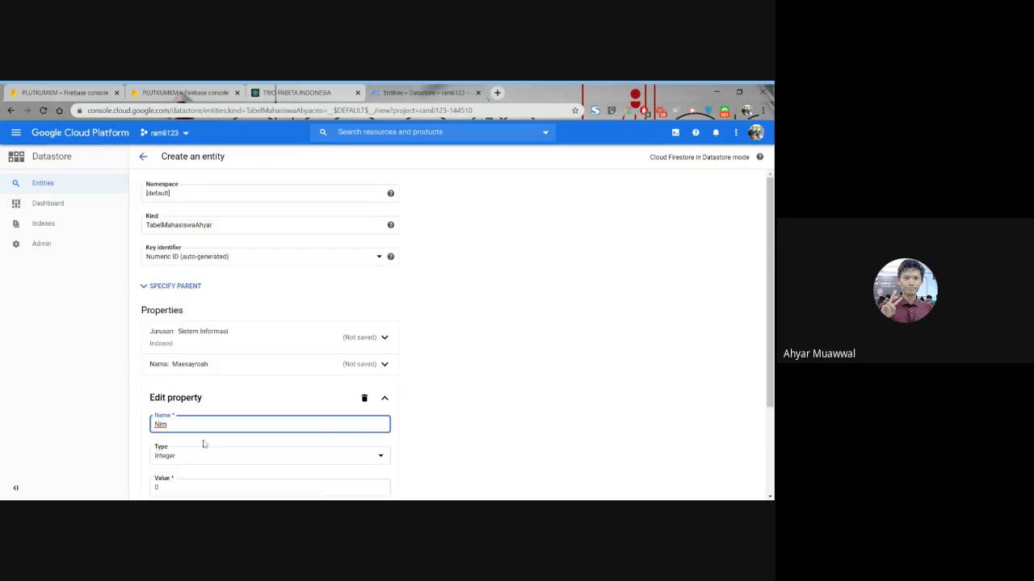
{"action": "scroll", "coordinate": [190, 438], "scroll_direction": "down", "scroll_amount": 3}
{"action": "left_click_drag", "start_coordinate": [179, 365], "coordinate": [108, 359]}
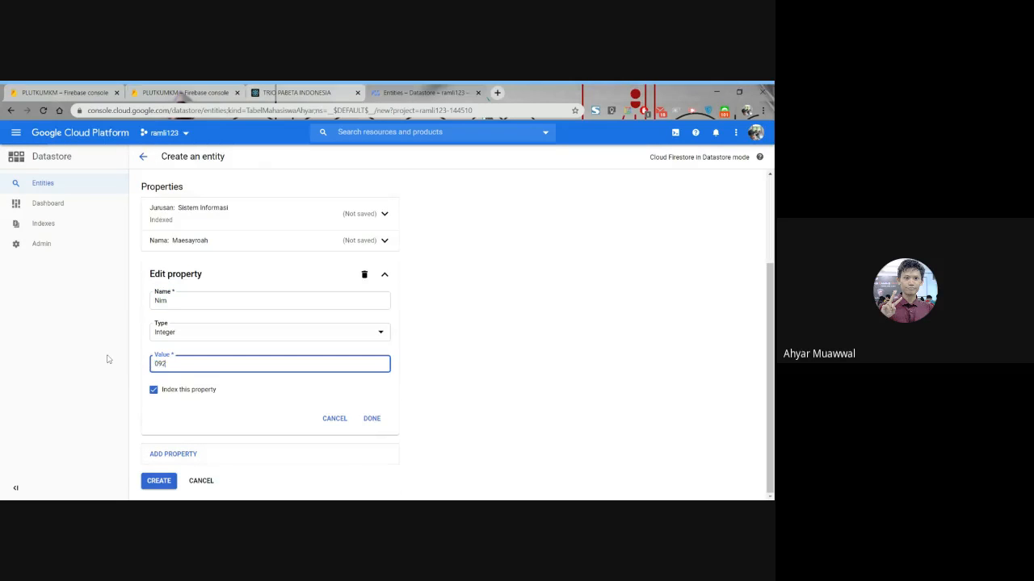
{"action": "left_click", "coordinate": [373, 420]}
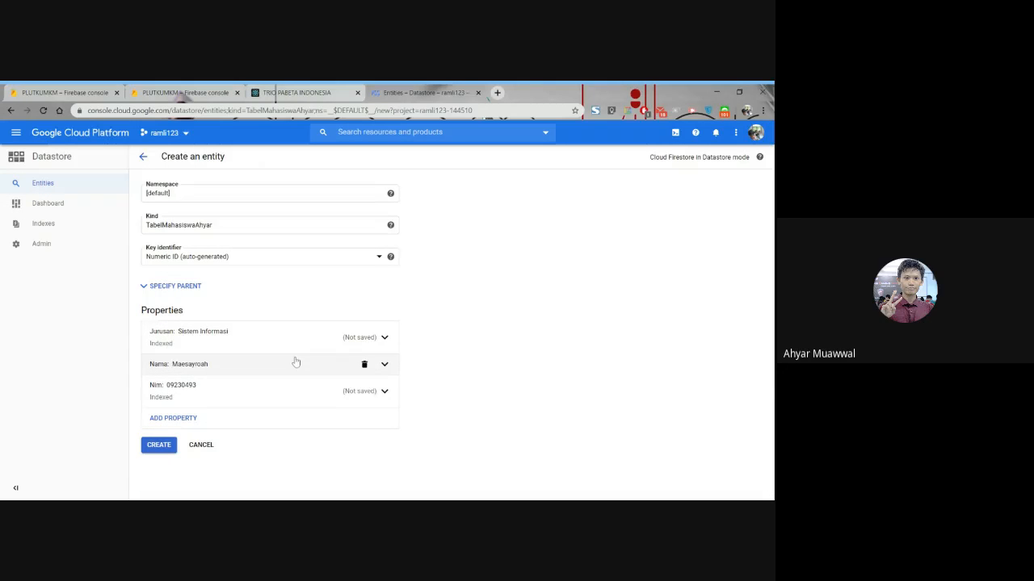
- Add an indexed property named Date of type Date and time, keeping the default value 28/04/2020, 10:38
{"action": "left_click", "coordinate": [269, 419]}
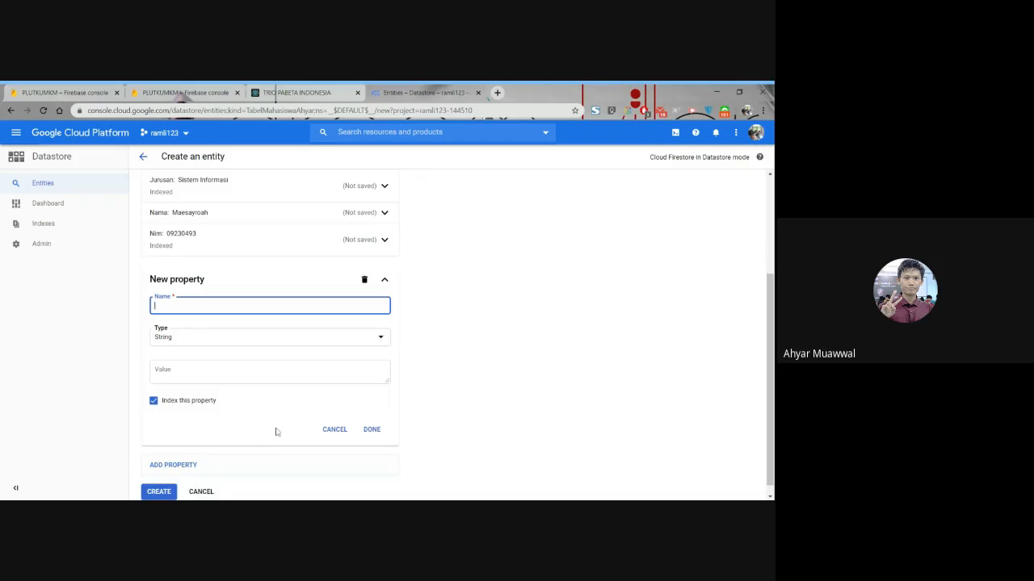
{"action": "type", "text": "Data"}
{"action": "type", "text": "e"}
{"action": "left_click", "coordinate": [378, 339]}
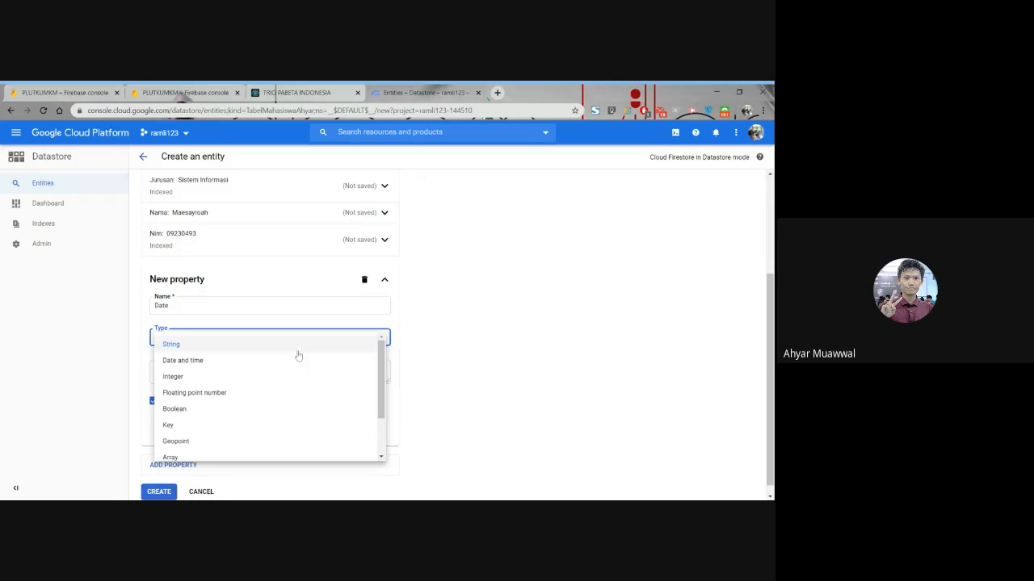
{"action": "left_click", "coordinate": [242, 360]}
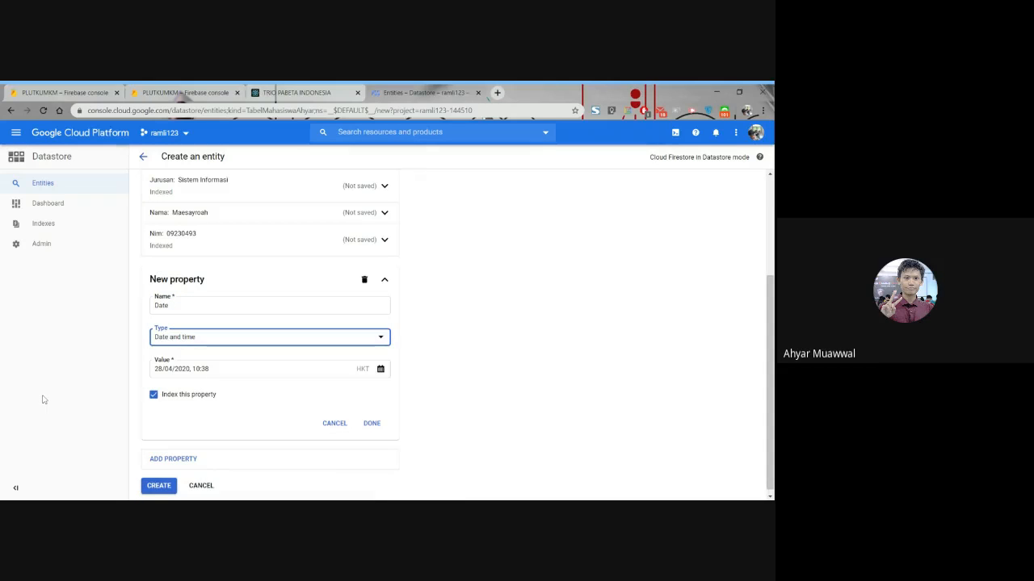
{"action": "left_click", "coordinate": [372, 423]}
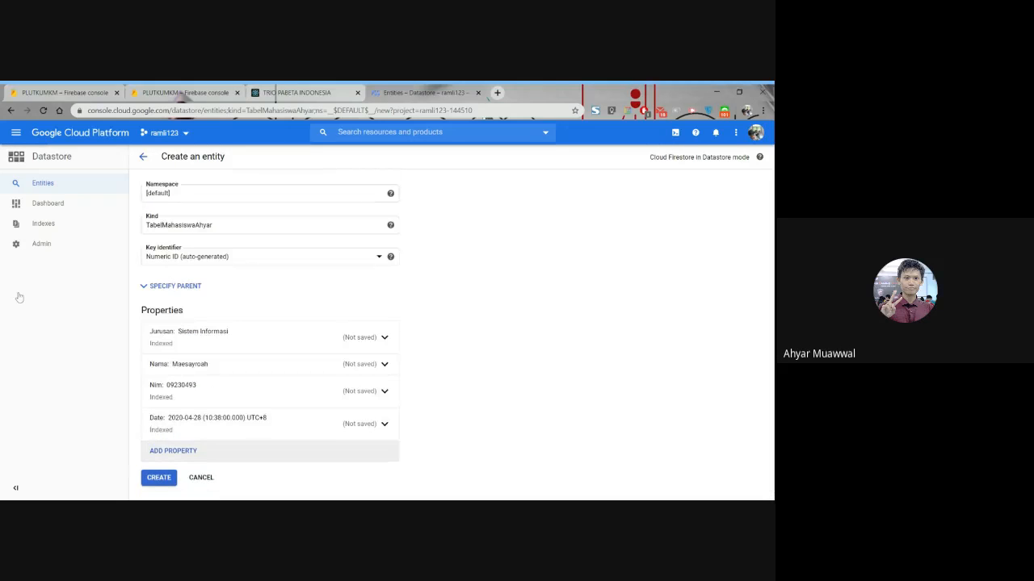
- Add an indexed String property named Hoby with the value Sepakbola and create the third entity
{"action": "left_click", "coordinate": [173, 450]}
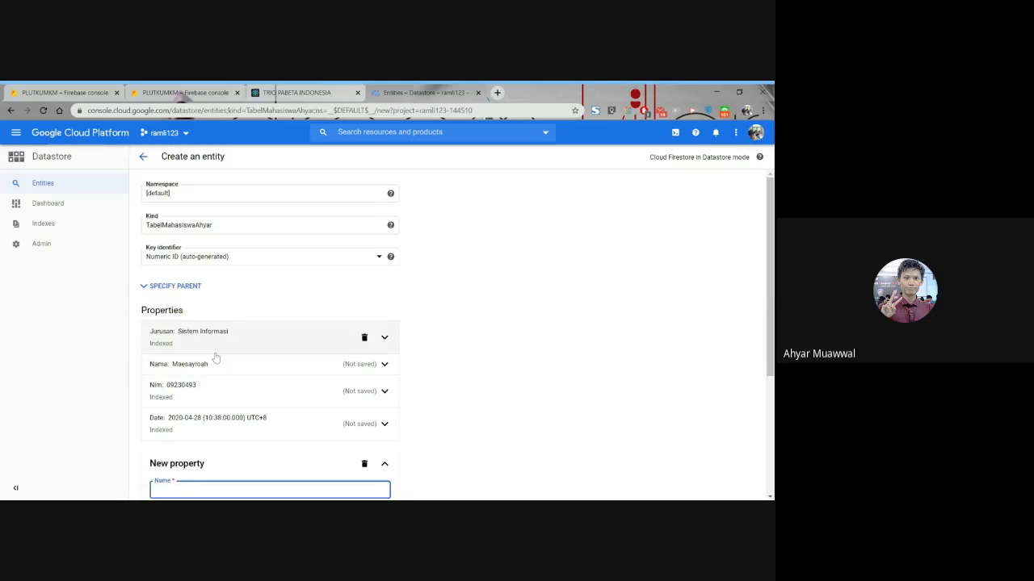
{"action": "scroll", "coordinate": [215, 358], "scroll_direction": "down", "scroll_amount": 3}
{"action": "type", "text": "H"}
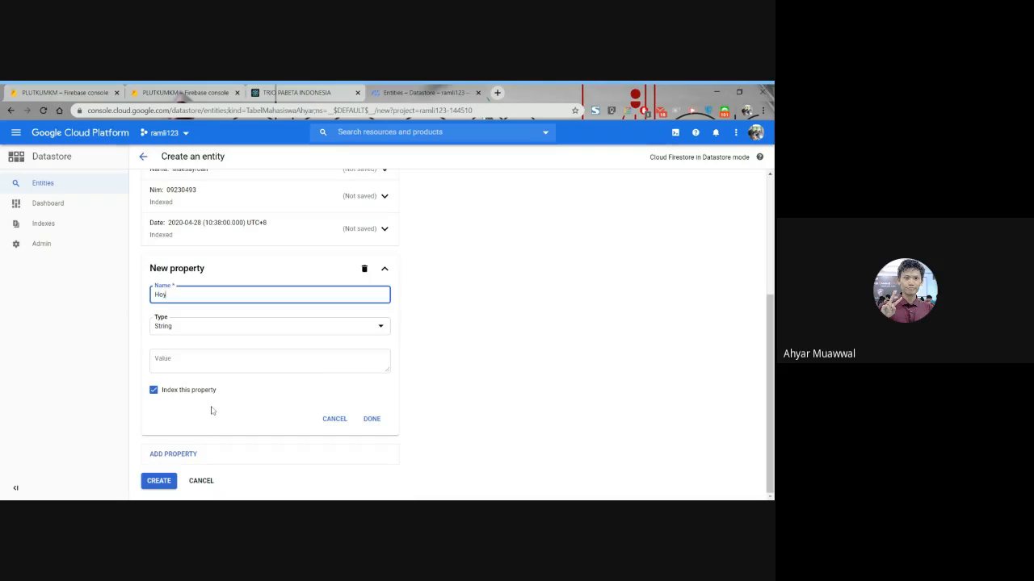
{"action": "type", "text": "oby"}
{"action": "left_click", "coordinate": [347, 364]}
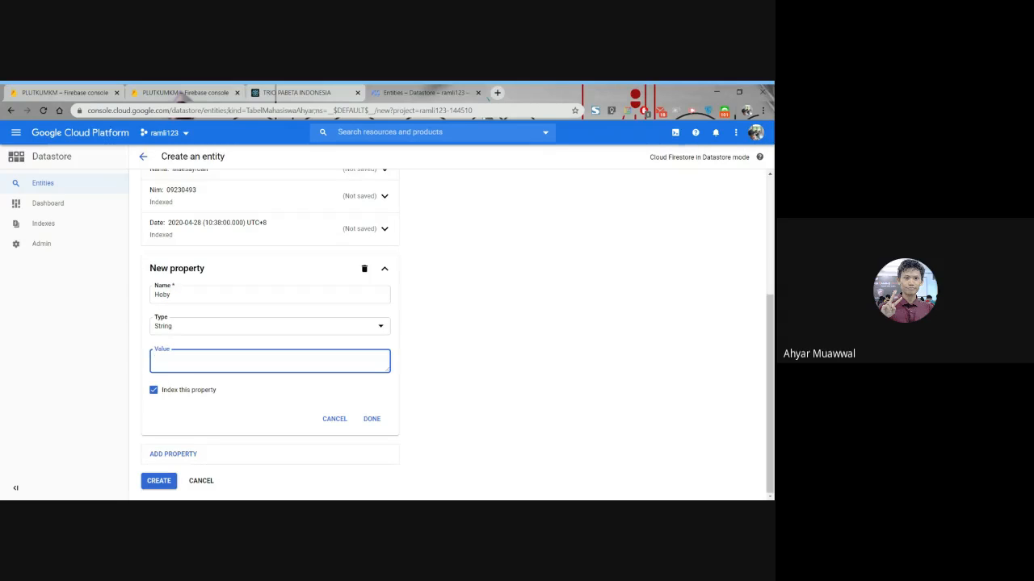
{"action": "type", "text": "Sepakbola"}
{"action": "left_click", "coordinate": [373, 424]}
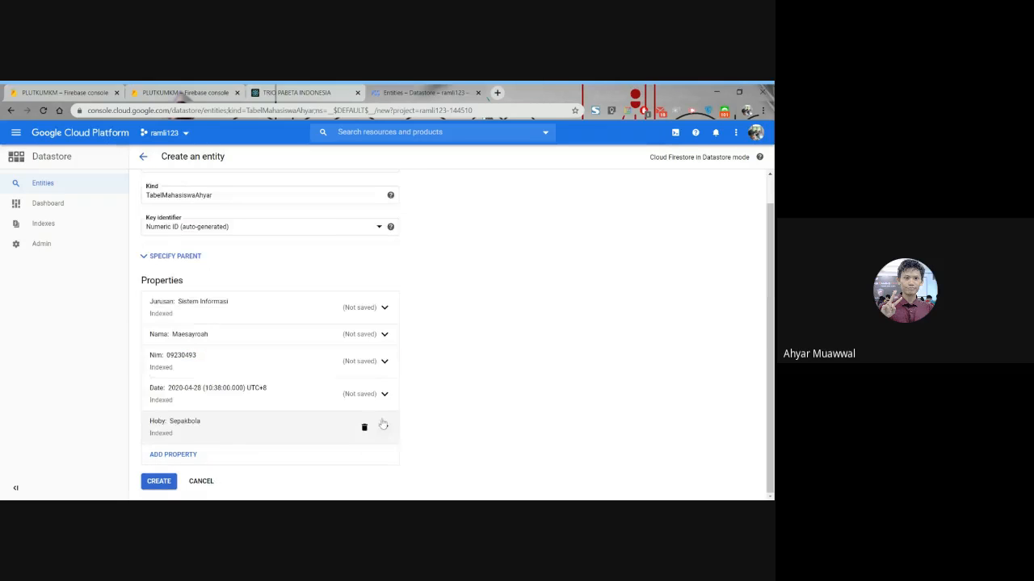
{"action": "left_click", "coordinate": [149, 483]}
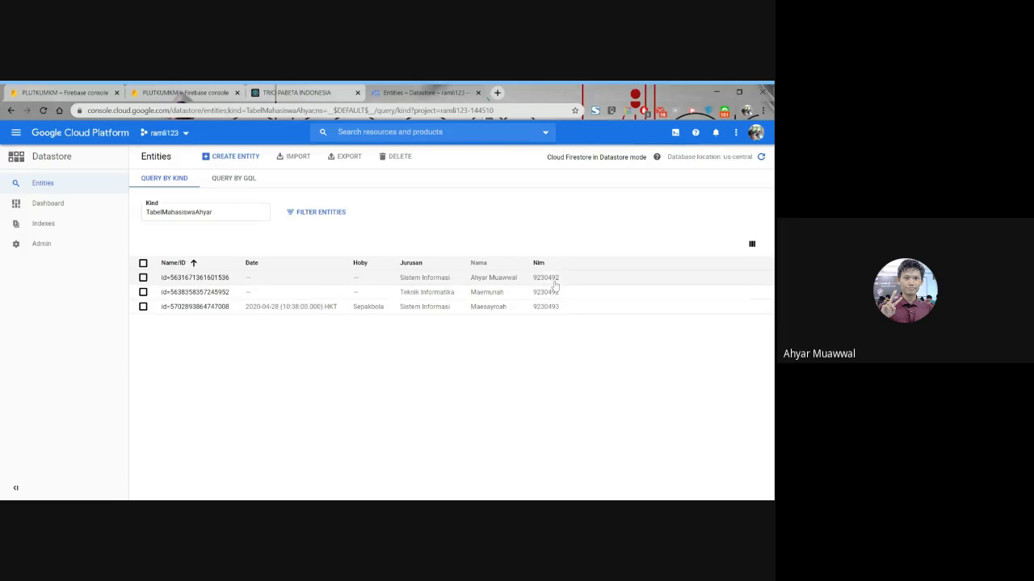
- Correct the Nim value of the first entity to that student's own number and save the entity
{"action": "left_click", "coordinate": [187, 277]}
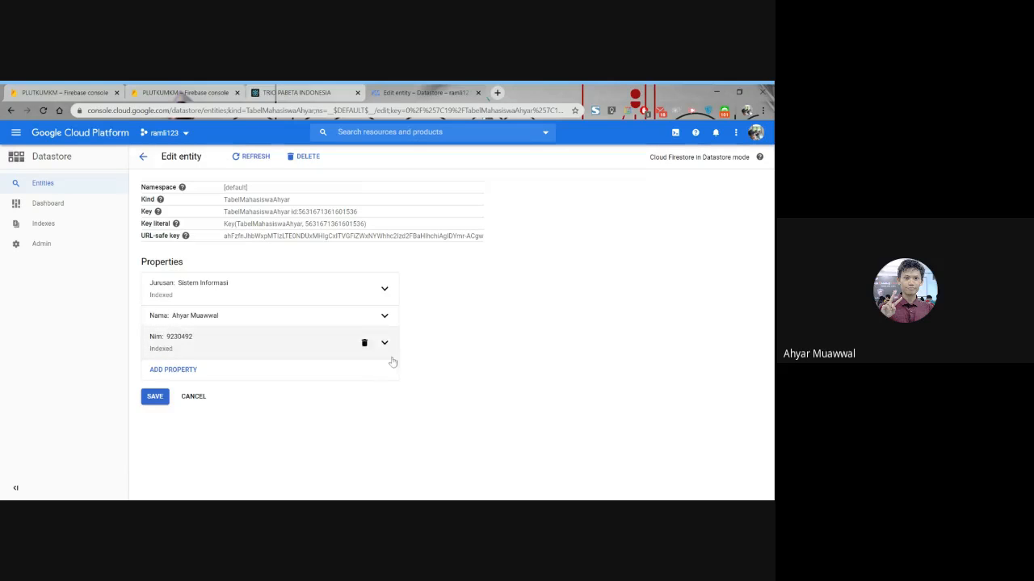
{"action": "left_click", "coordinate": [384, 347]}
{"action": "left_click", "coordinate": [183, 438]}
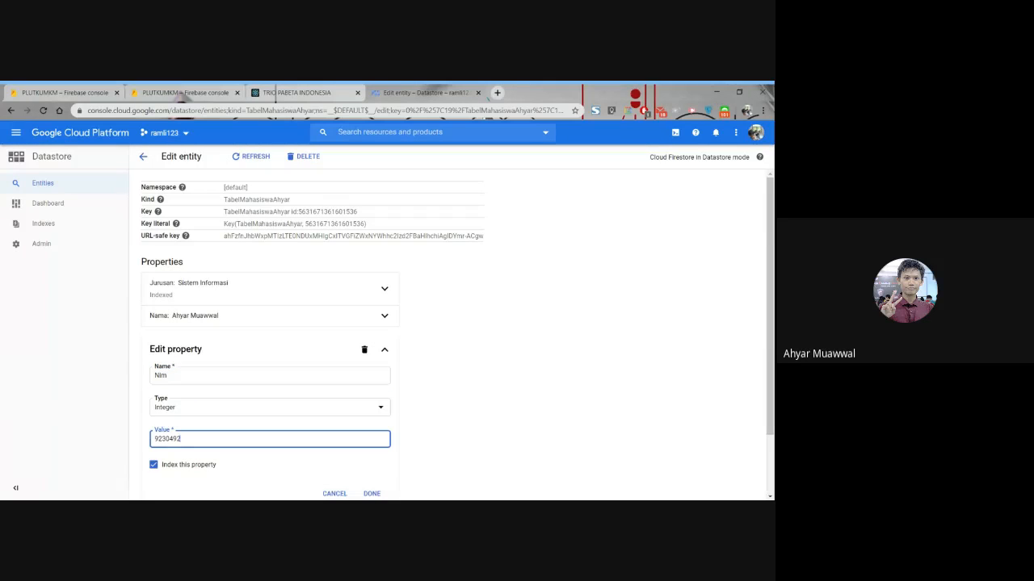
{"action": "scroll", "coordinate": [254, 397], "scroll_direction": "down", "scroll_amount": 2}
{"action": "left_click", "coordinate": [372, 427]}
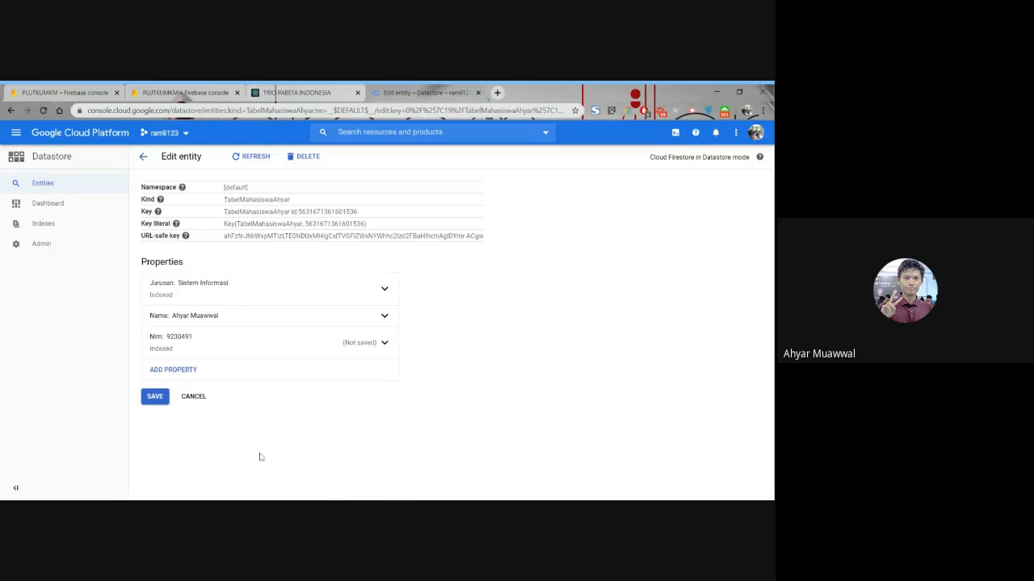
{"action": "left_click", "coordinate": [154, 397]}
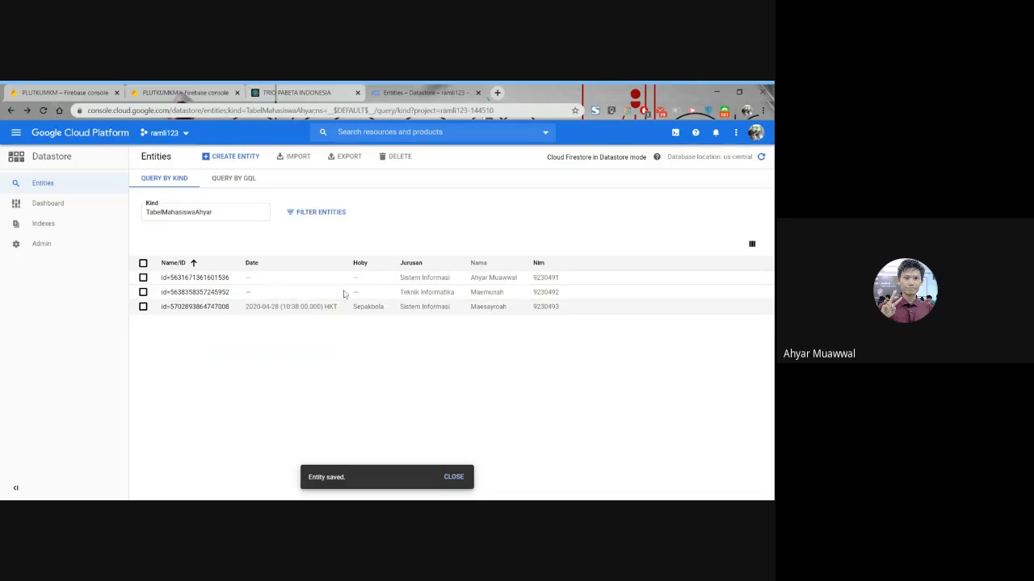
- Filter the entities by Nim as an integer equal to the second student's number and check the match
{"action": "left_click", "coordinate": [316, 212]}
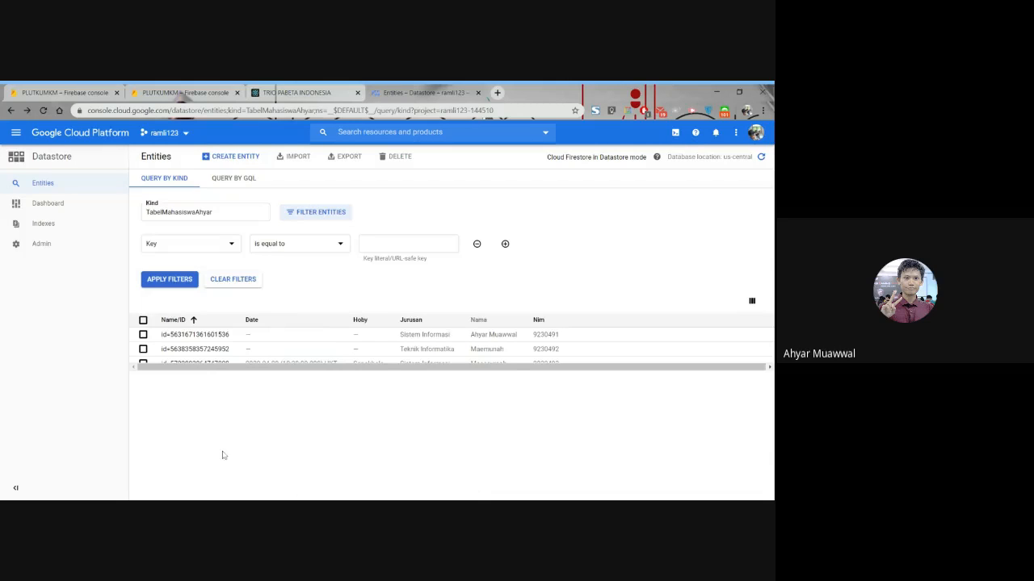
{"action": "left_click", "coordinate": [189, 243]}
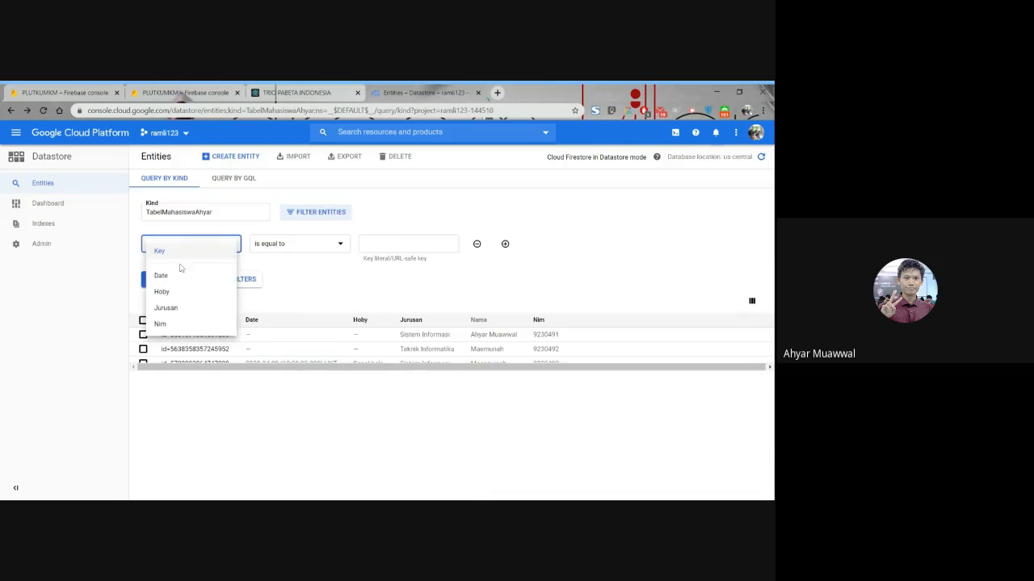
{"action": "left_click", "coordinate": [193, 323]}
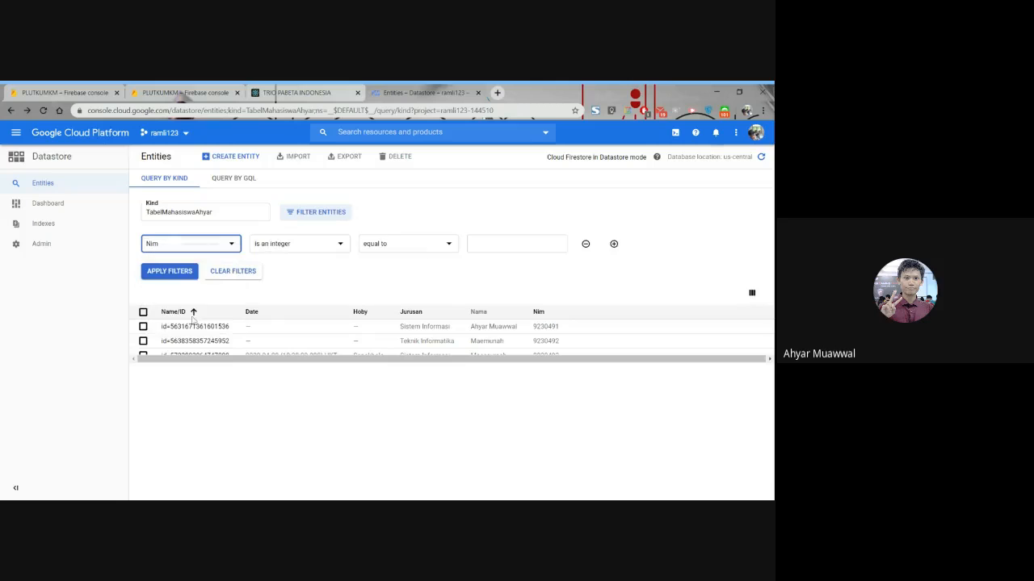
{"action": "left_click", "coordinate": [543, 245]}
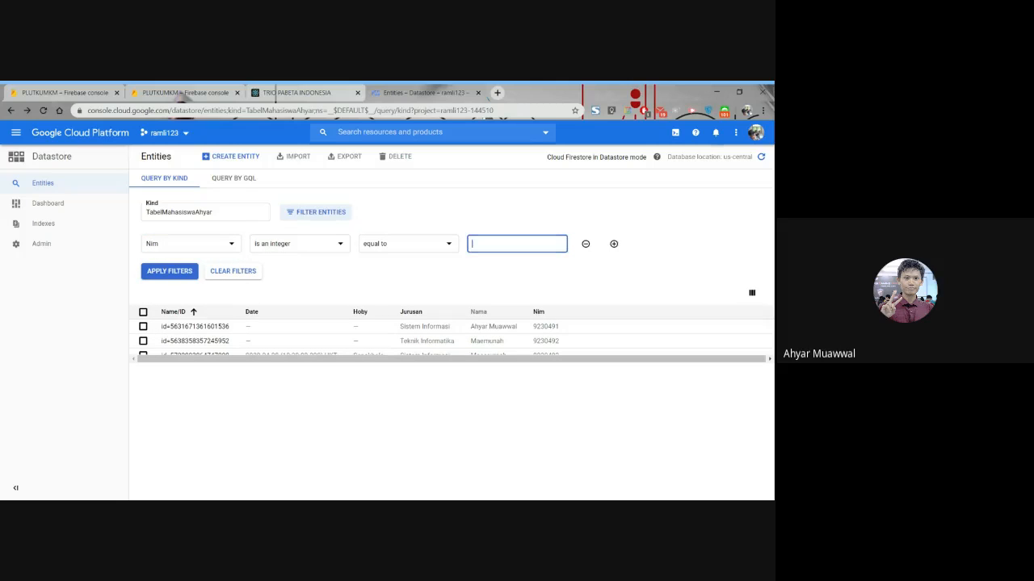
{"action": "left_click", "coordinate": [171, 275]}
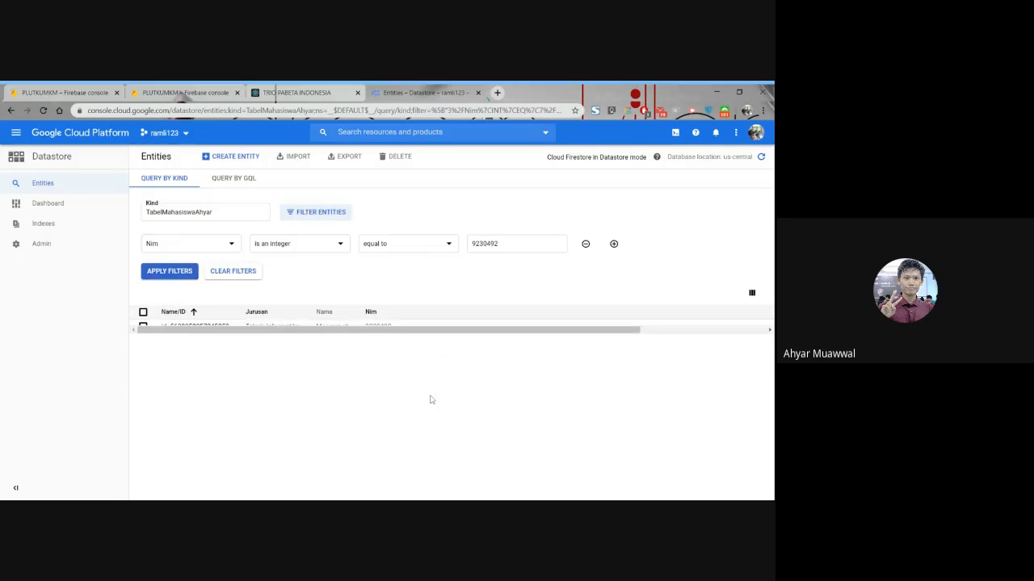
{"action": "key", "text": "ctrl+minus"}
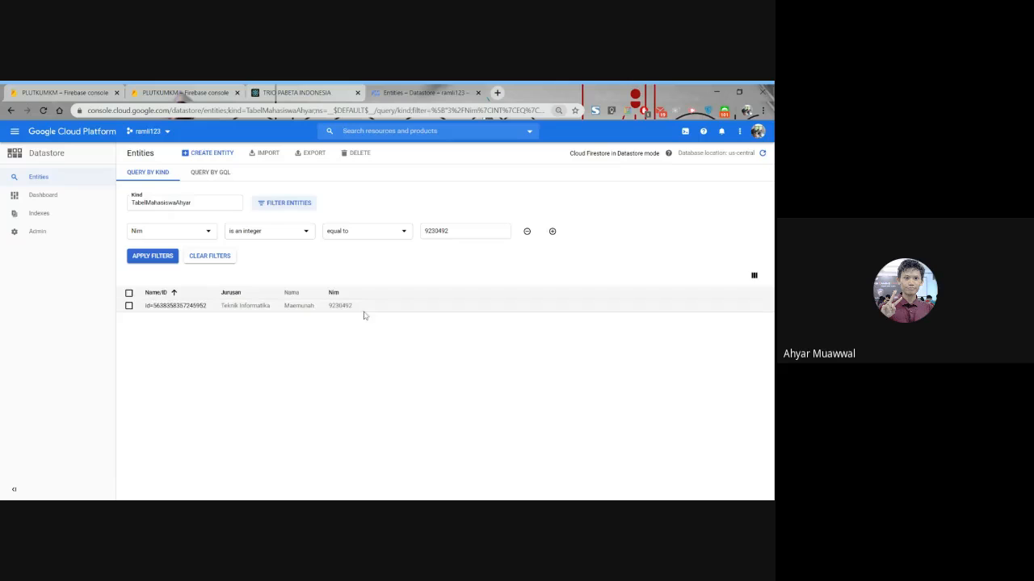
{"action": "double_click", "coordinate": [339, 305]}
{"action": "left_click_drag", "start_coordinate": [456, 232], "coordinate": [381, 230]}
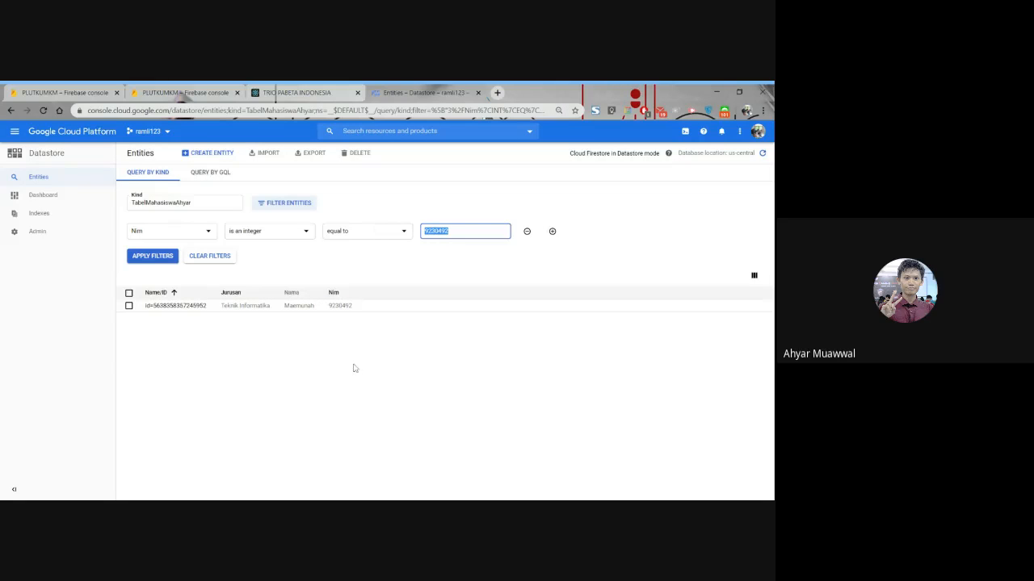
{"action": "left_click", "coordinate": [256, 410]}
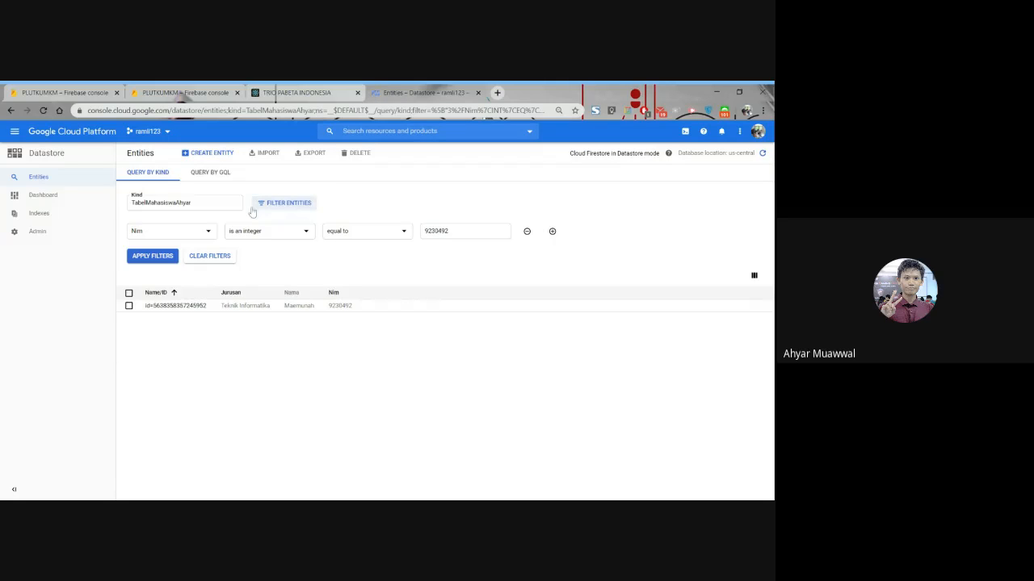
- Query the student table by GQL, using SELECT * FROM with the student kind to retrieve all its entities
{"action": "left_click", "coordinate": [221, 176]}
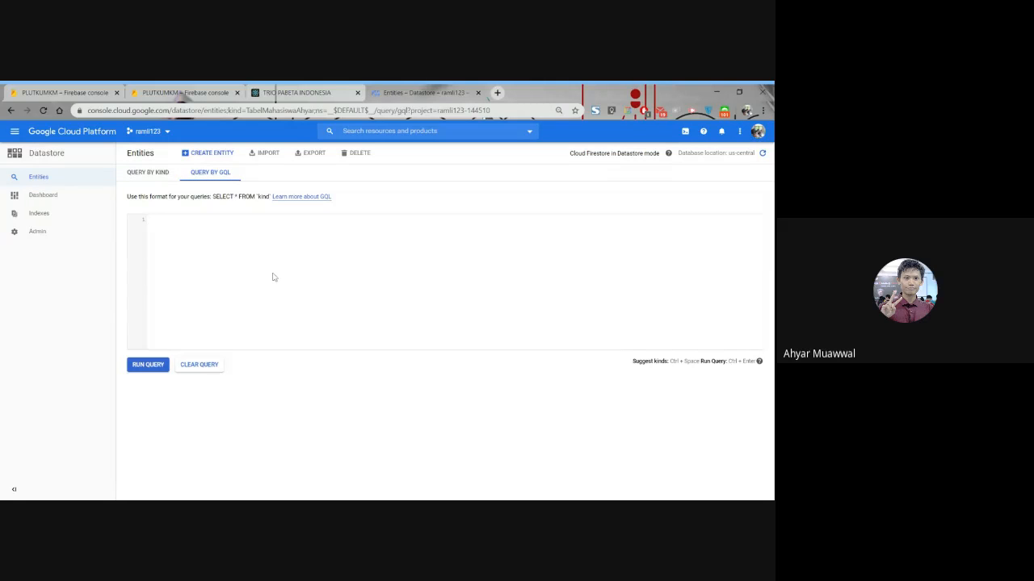
{"action": "type", "text": "SELECT * FRO"}
{"action": "type", "text": "M TabelMahasiswaAhyar"}
{"action": "left_click", "coordinate": [165, 365]}
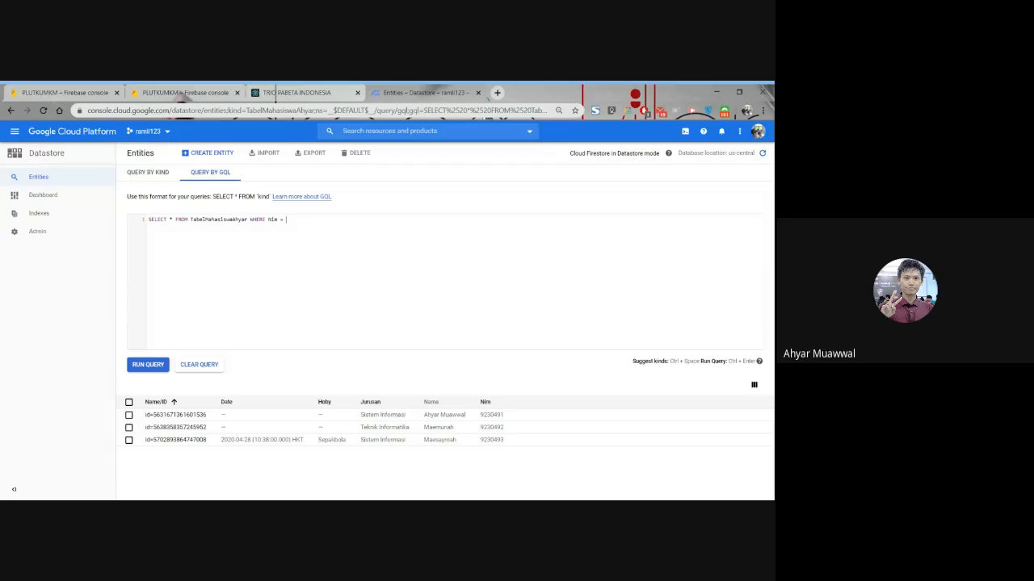
- Restrict the GQL query with a WHERE condition setting Nim equal to the third student's number and run it
{"action": "left_click", "coordinate": [148, 366]}
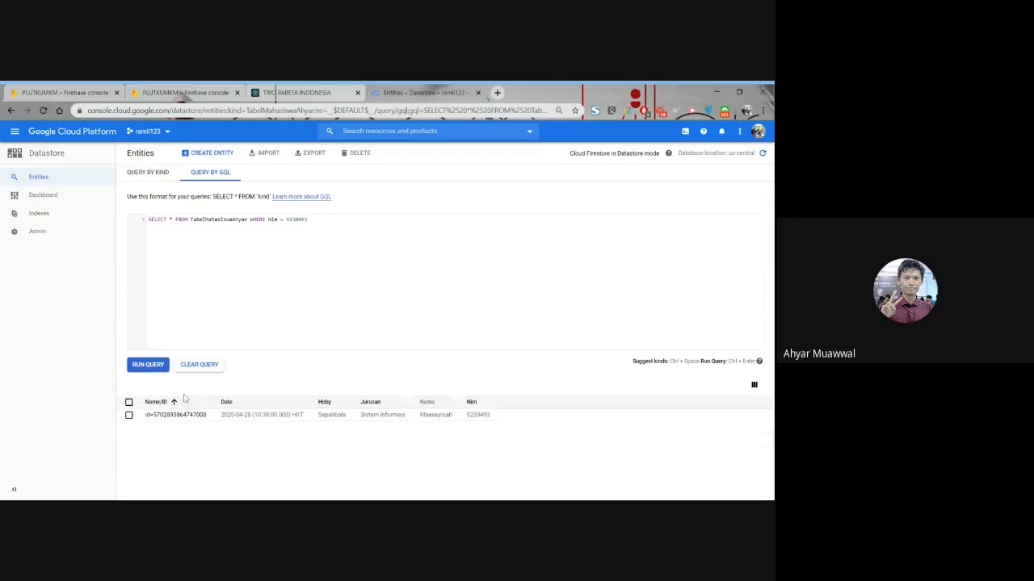
{"action": "left_click_drag", "start_coordinate": [502, 425], "coordinate": [428, 425]}
{"action": "left_click", "coordinate": [383, 459]}
{"action": "left_click_drag", "start_coordinate": [327, 229], "coordinate": [148, 219]}
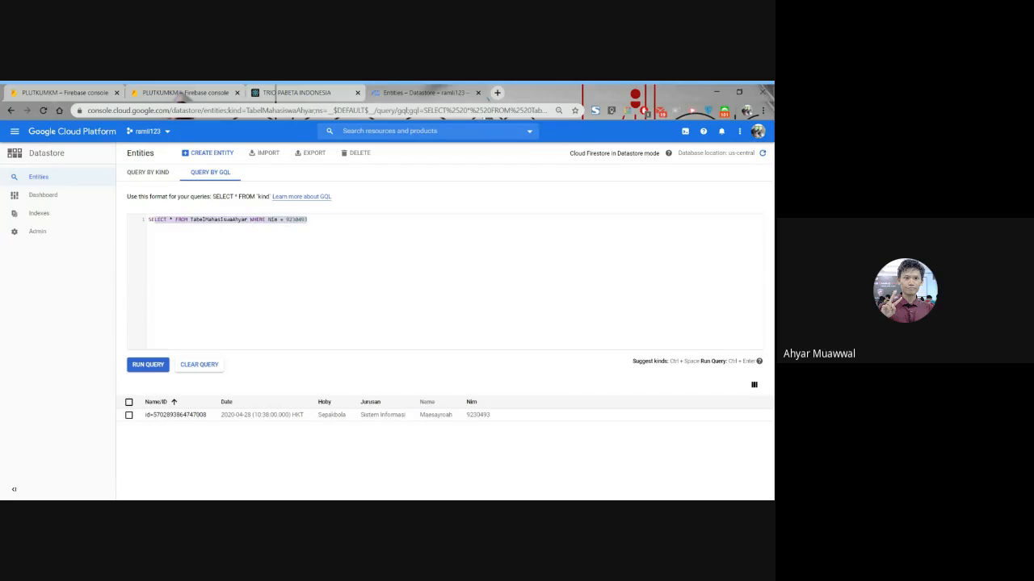
{"action": "left_click_drag", "start_coordinate": [328, 232], "coordinate": [144, 223]}
{"action": "left_click", "coordinate": [340, 233]}
{"action": "left_click_drag", "start_coordinate": [310, 220], "coordinate": [56, 212]}
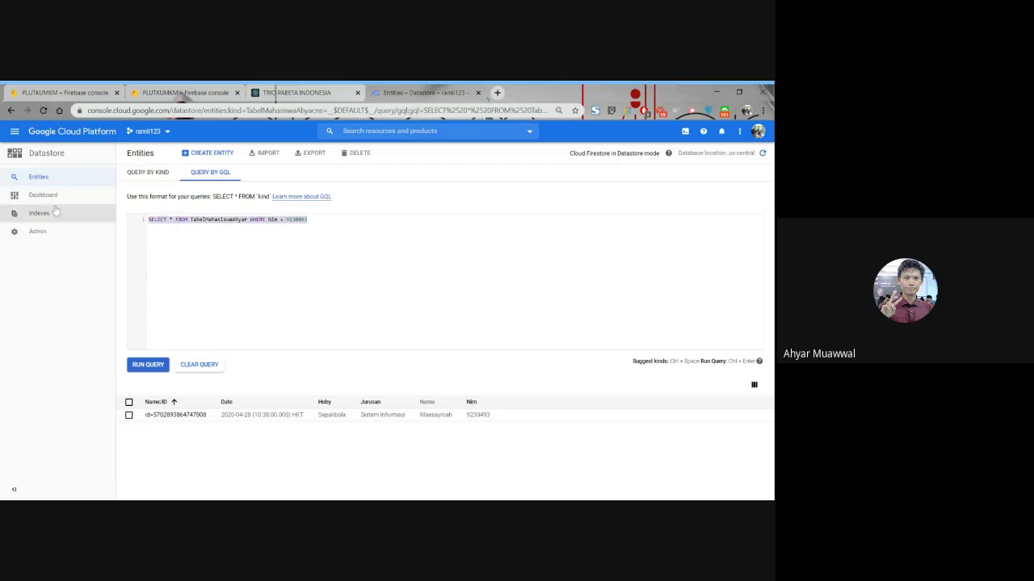
{"action": "left_click", "coordinate": [353, 236]}
{"action": "left_click_drag", "start_coordinate": [308, 220], "coordinate": [145, 220]}
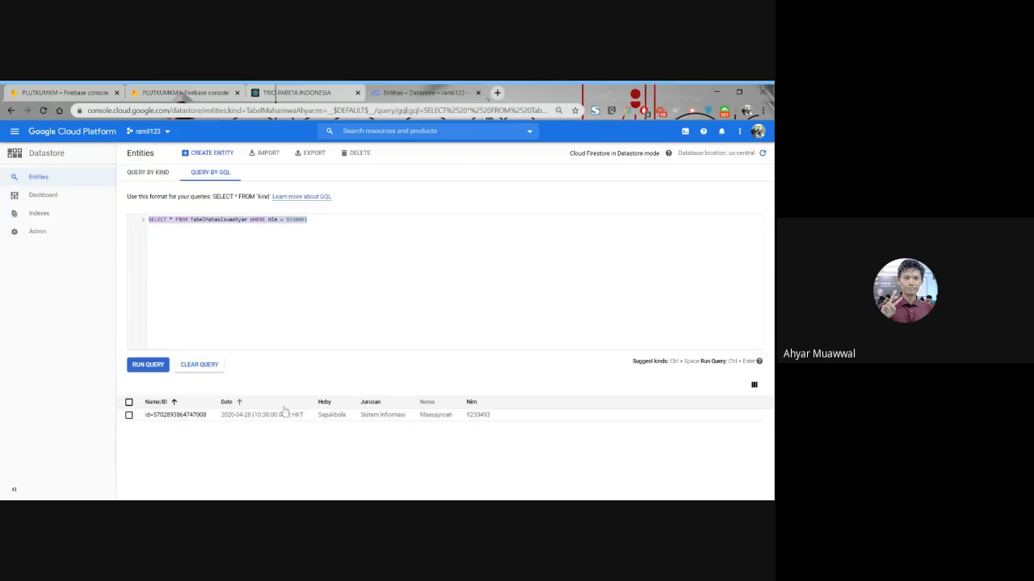
- Return to the entities list and start a new entity with the kind TabelBioskop in the default namespace
{"action": "left_click", "coordinate": [89, 177]}
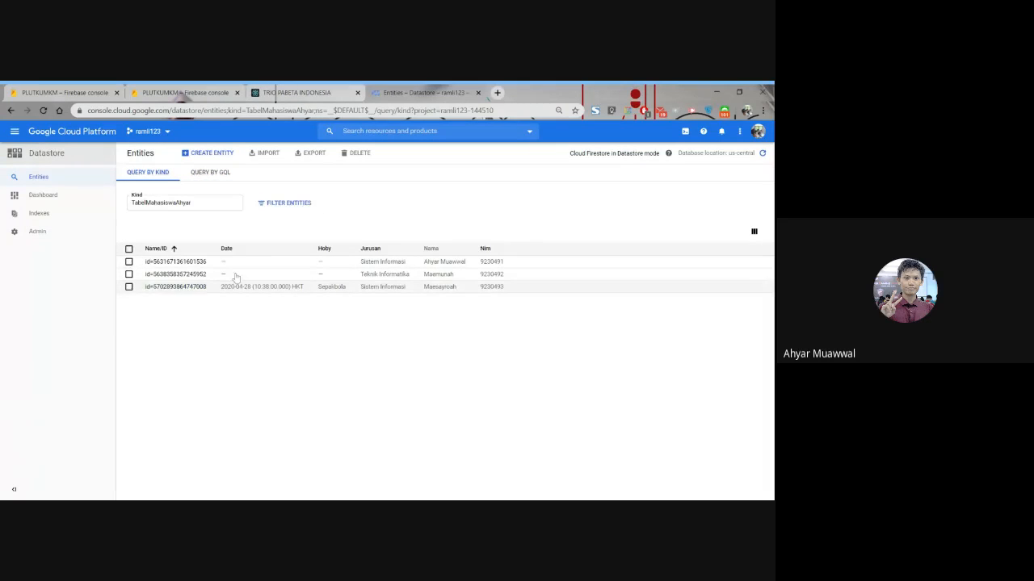
{"action": "left_click", "coordinate": [230, 159]}
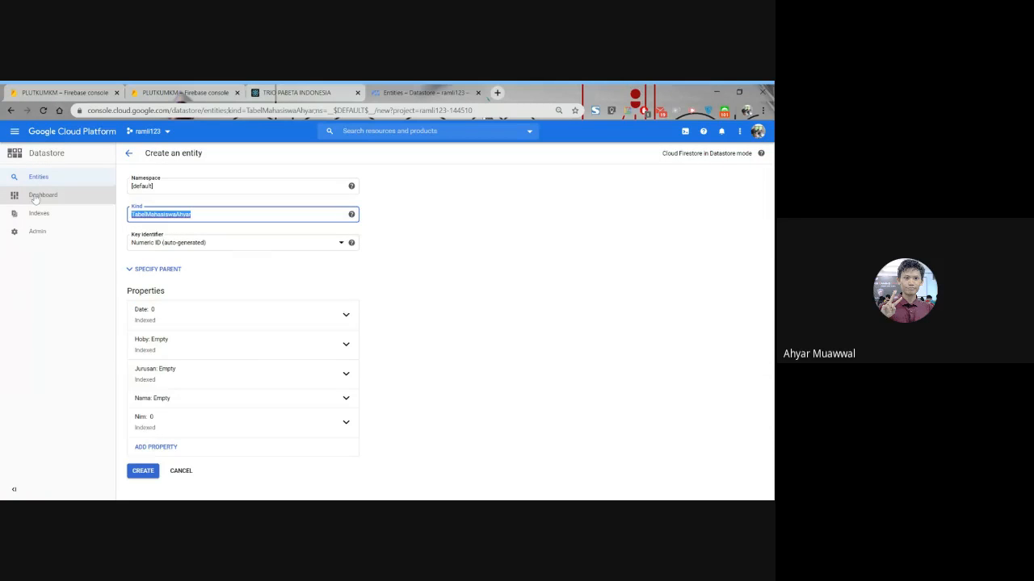
{"action": "type", "text": "Tabel"}
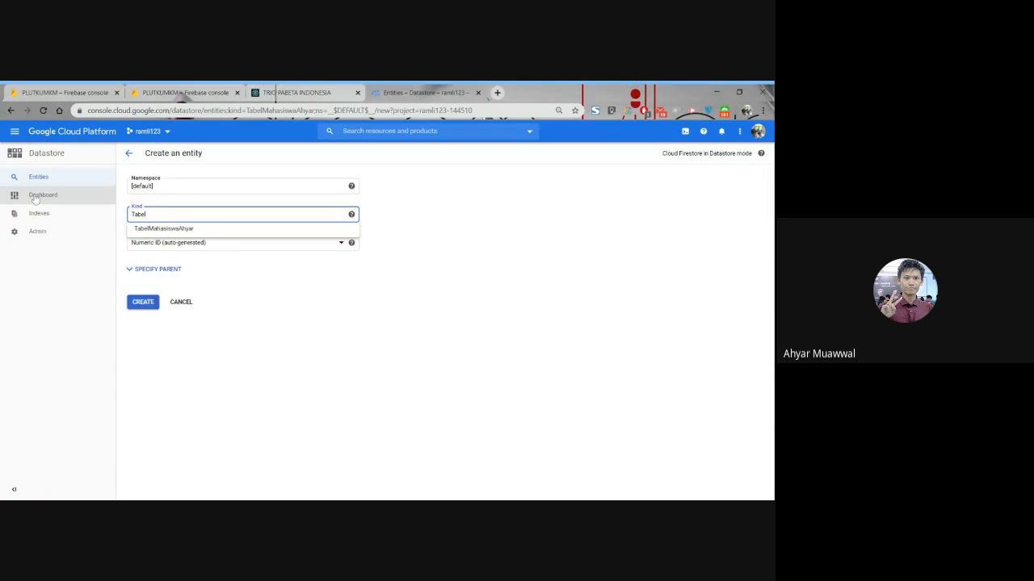
{"action": "type", "text": "Bioskp"}
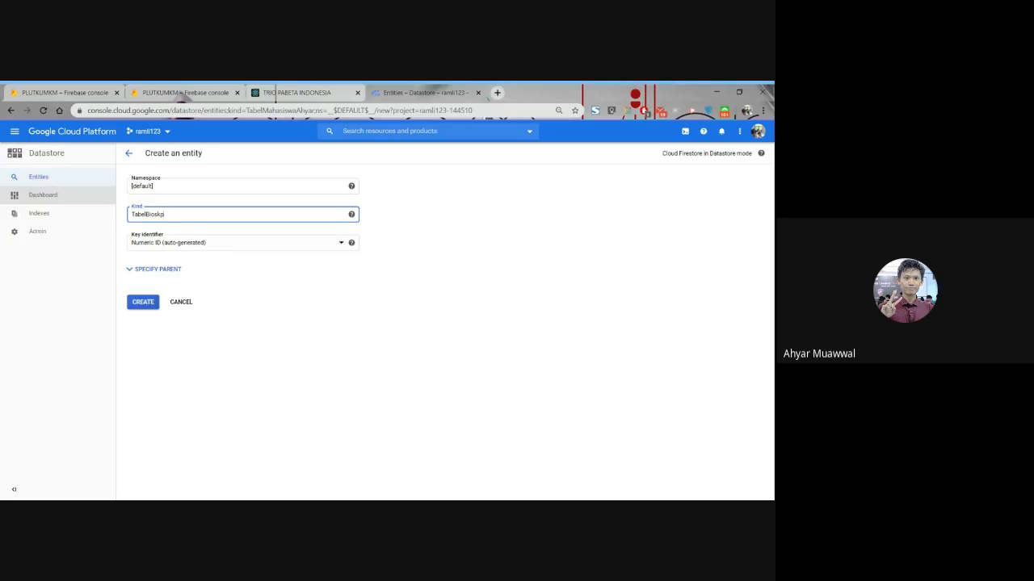
{"action": "key", "text": "BackSpace"}
{"action": "key", "text": "BackSpace"}
{"action": "key", "text": "BackSpace"}
{"action": "type", "text": "skop"}
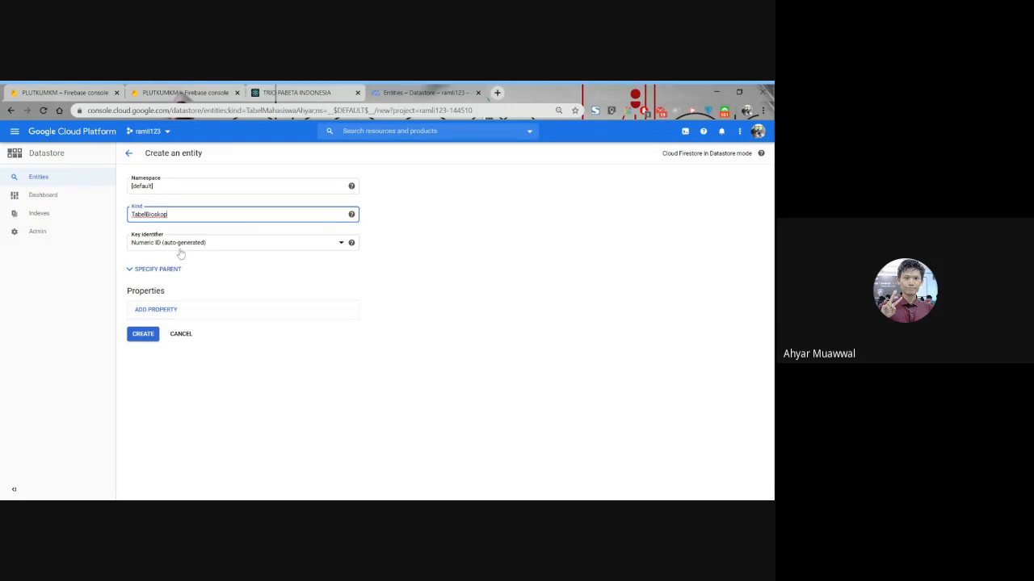
- Add an indexed String property named Nama with the value baco and create the TabelBioskop entity
{"action": "left_click", "coordinate": [200, 310]}
{"action": "left_click", "coordinate": [204, 340]}
{"action": "type", "text": "N"}
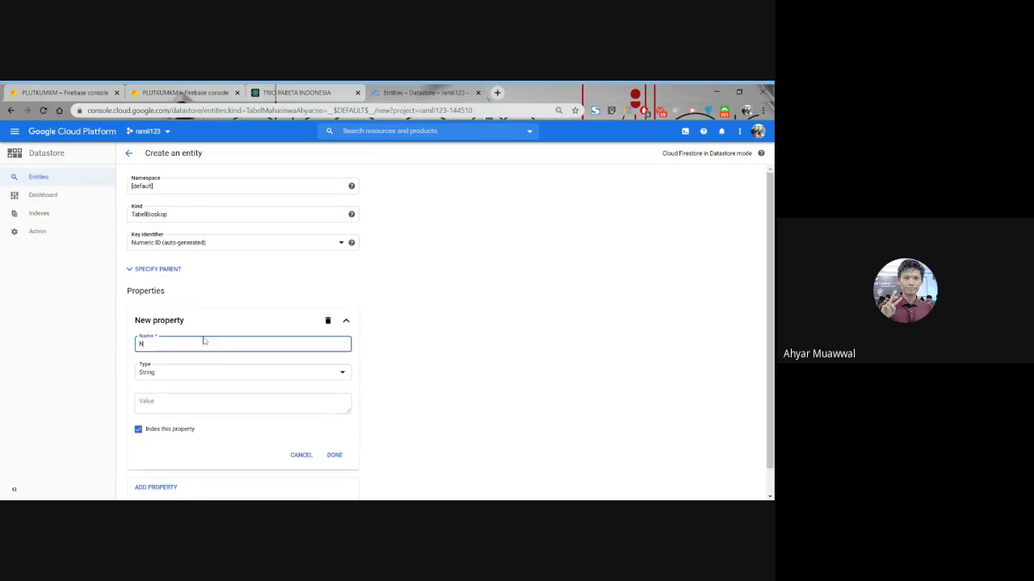
{"action": "type", "text": "ama"}
{"action": "key", "text": "Tab"}
{"action": "key", "text": "Tab"}
{"action": "type", "text": "bacd"}
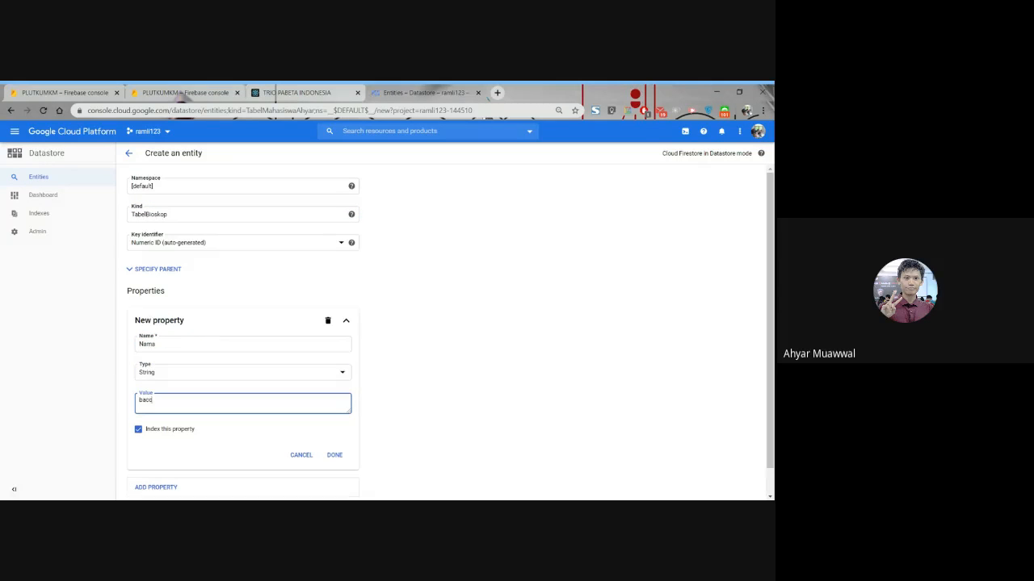
{"action": "left_click", "coordinate": [334, 455]}
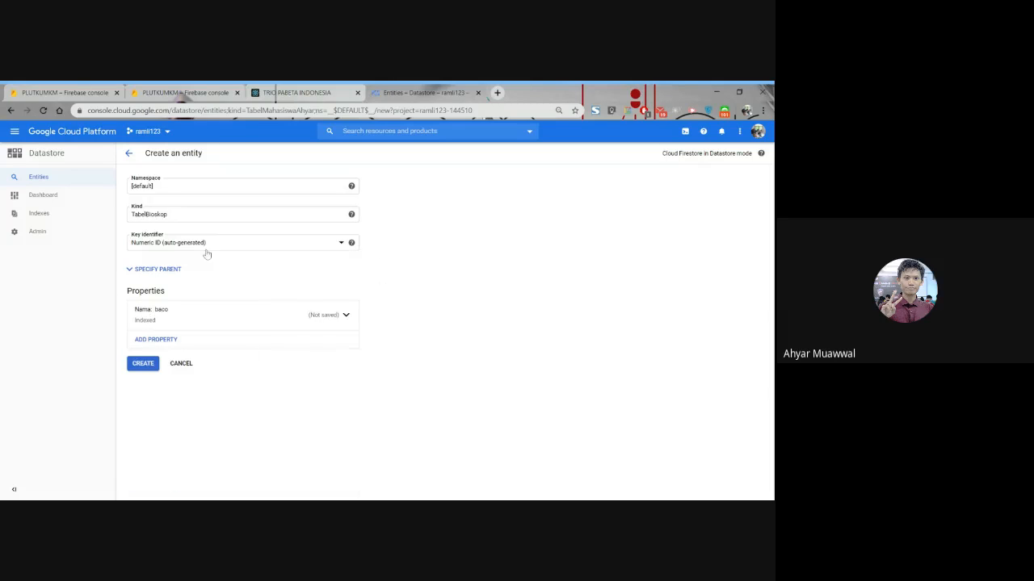
{"action": "left_click", "coordinate": [141, 371]}
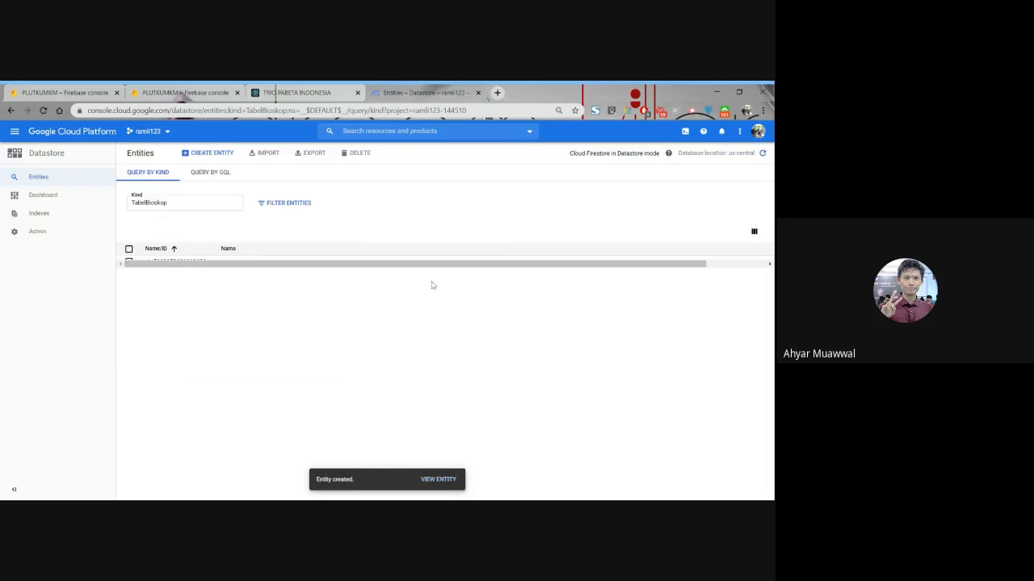
- Alternate the queried kind between the student table and TabelBioskop to compare their entities, finishing on the student table
{"action": "key", "text": "ctrl+minus"}
{"action": "left_click", "coordinate": [165, 194]}
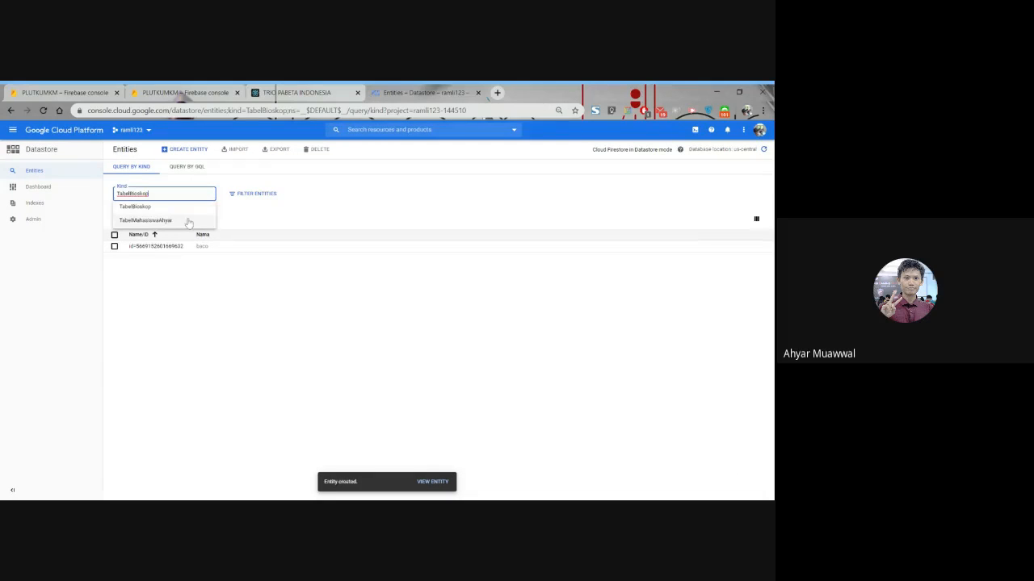
{"action": "left_click", "coordinate": [184, 221]}
{"action": "left_click", "coordinate": [178, 194]}
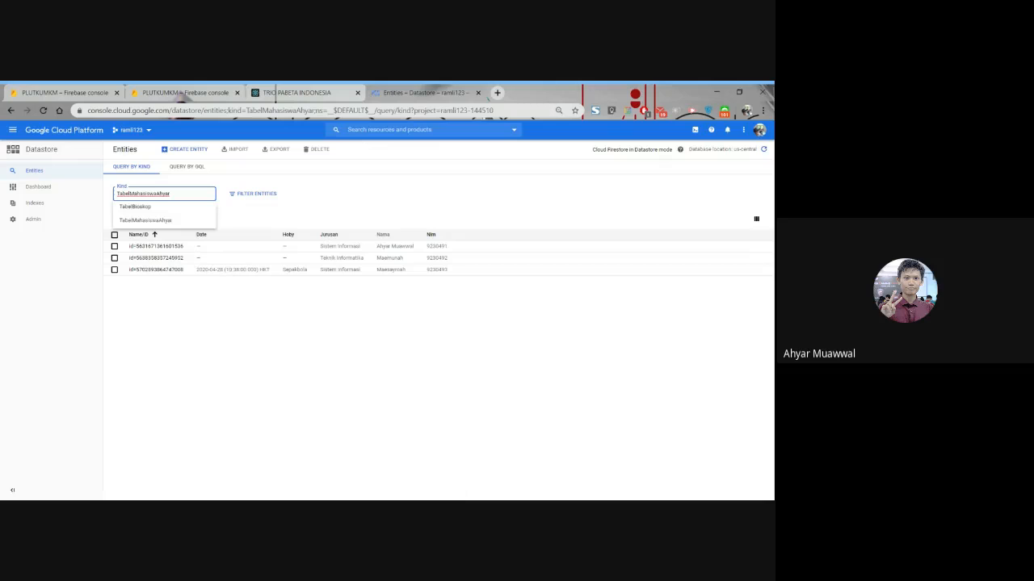
{"action": "left_click", "coordinate": [182, 207]}
{"action": "left_click", "coordinate": [174, 196]}
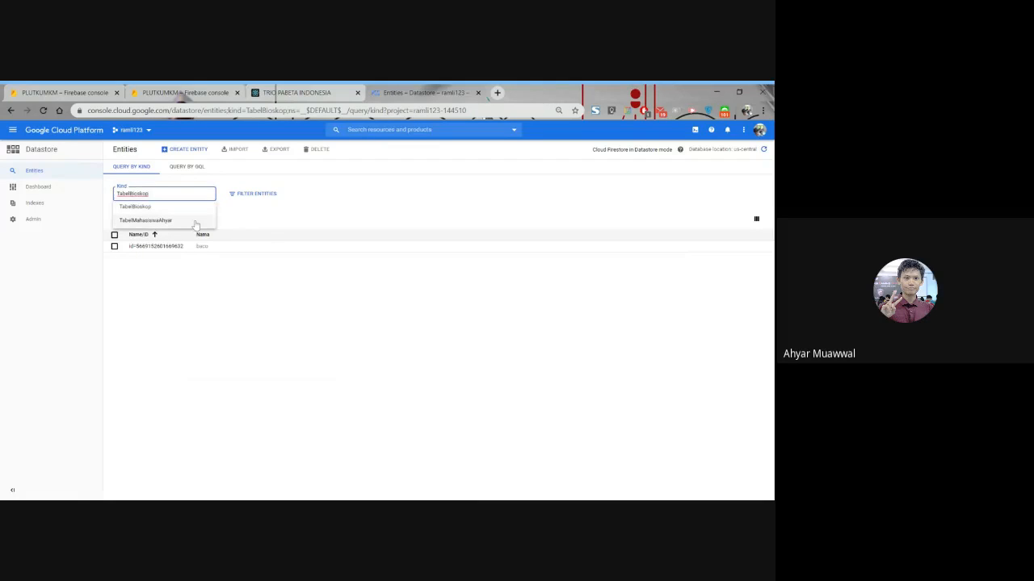
{"action": "left_click", "coordinate": [195, 222]}
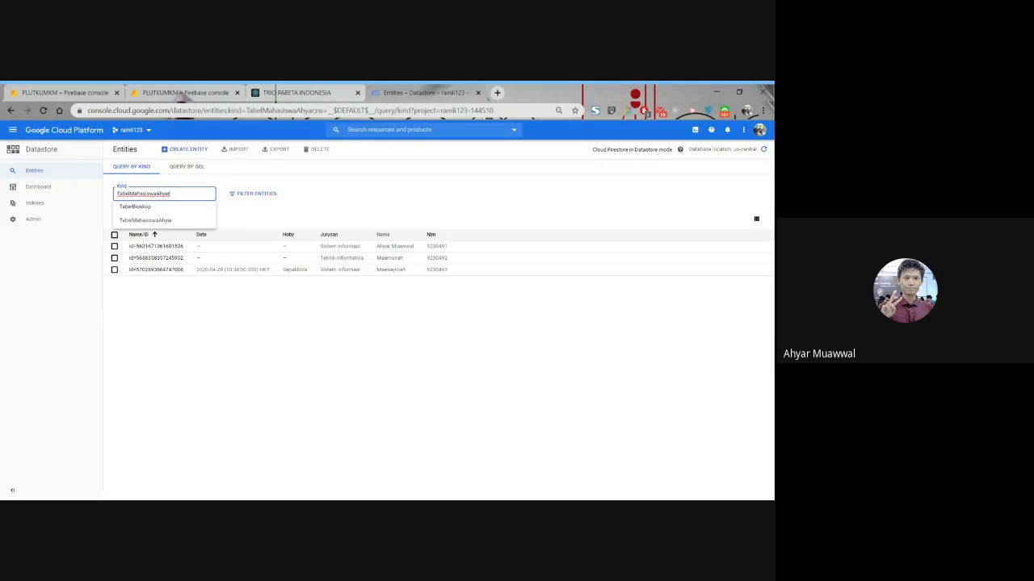
{"action": "left_click_drag", "start_coordinate": [173, 194], "coordinate": [87, 191]}
{"action": "left_click", "coordinate": [126, 352]}
{"action": "left_click_drag", "start_coordinate": [175, 194], "coordinate": [88, 190]}
{"action": "left_click", "coordinate": [137, 348]}
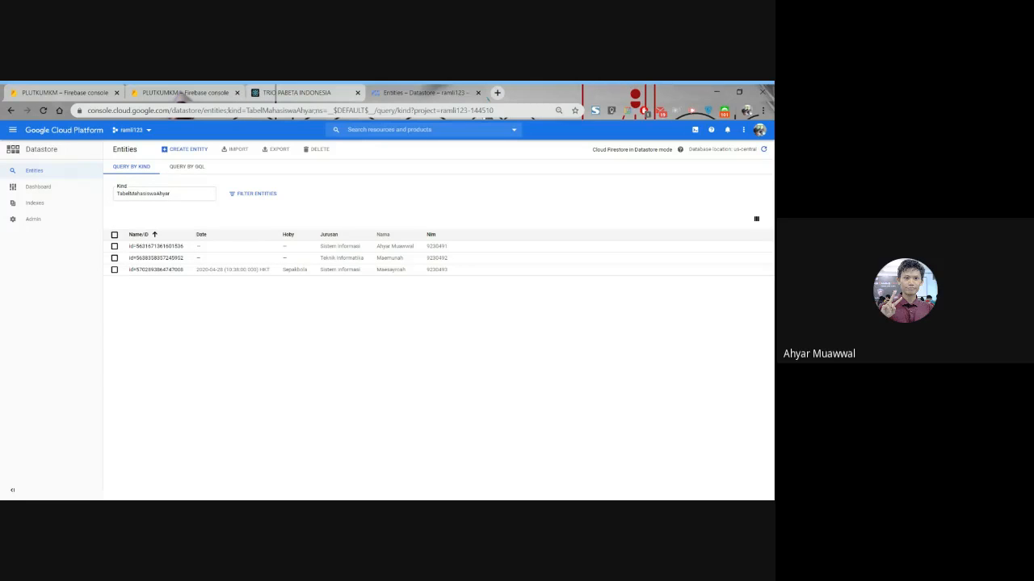
{"action": "key", "text": "alt+Tab"}
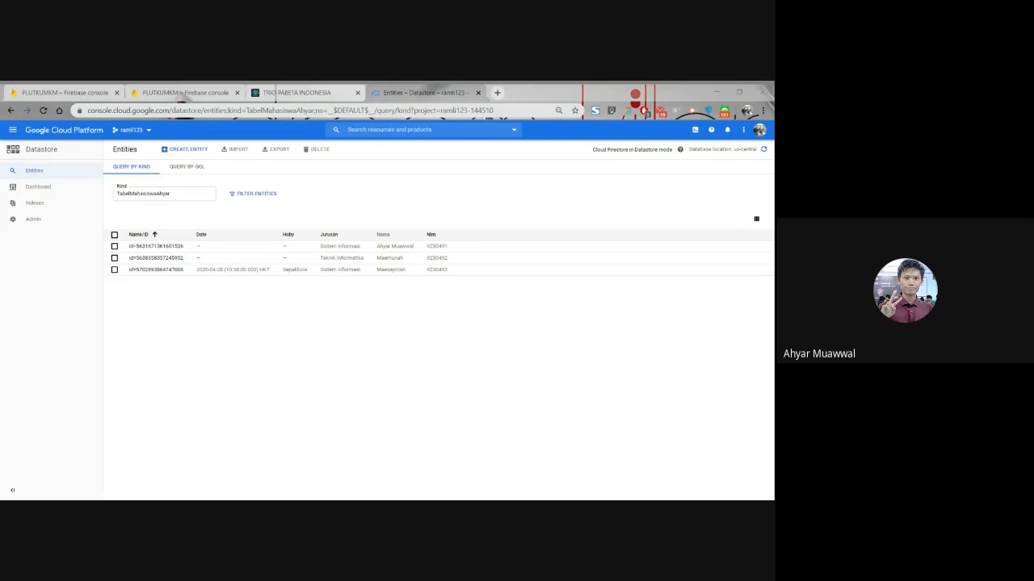